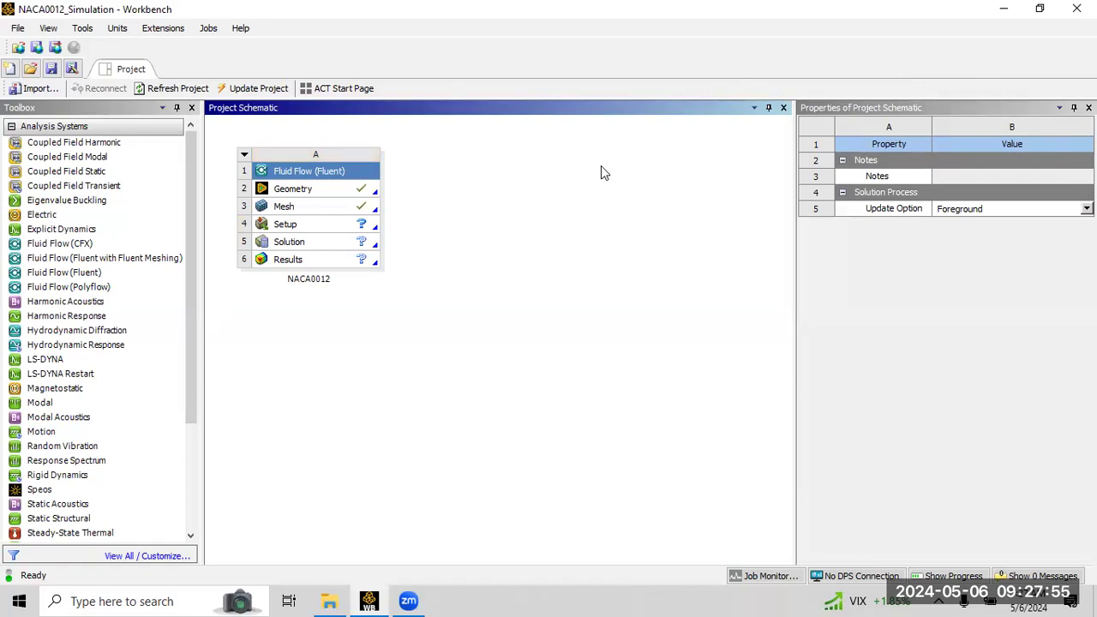
Launch Fluent from the NACA0012 system's Setup cell with double precision and 4 solver processes.
{"action": "left_click", "coordinate": [286, 227]}
{"action": "double_click", "coordinate": [299, 229]}
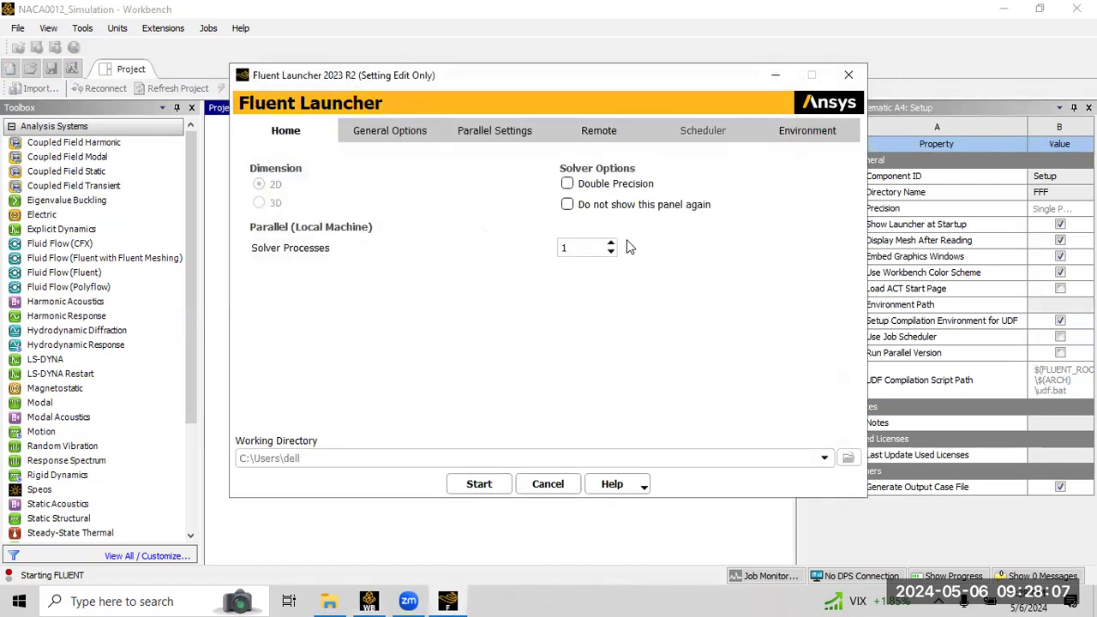
{"action": "left_click", "coordinate": [566, 186]}
{"action": "left_click", "coordinate": [612, 245]}
{"action": "left_click", "coordinate": [612, 244]}
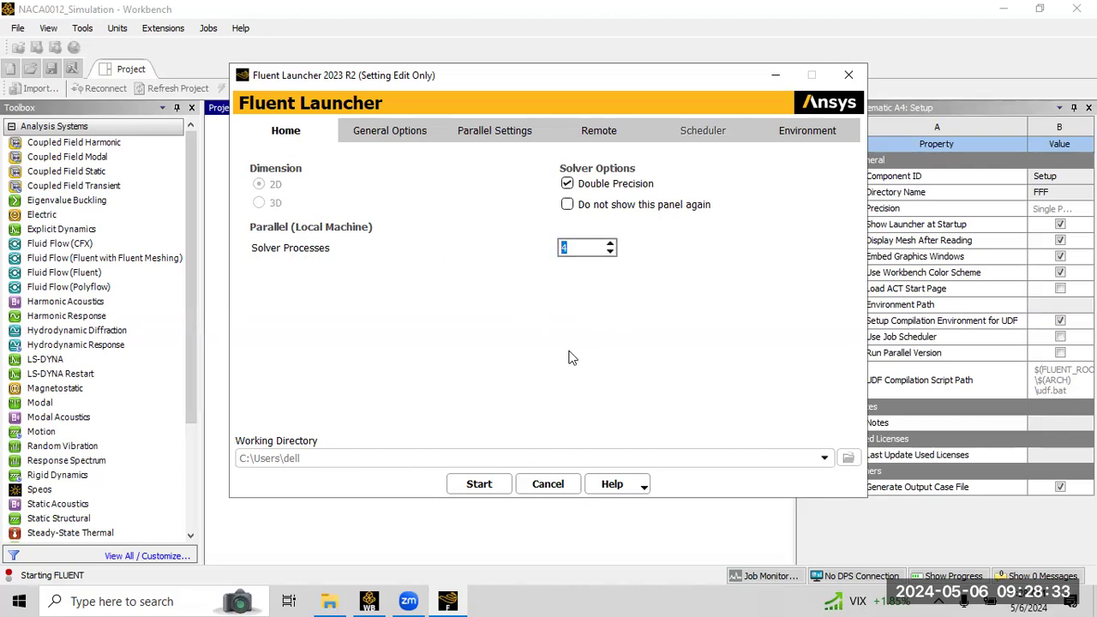
{"action": "left_click", "coordinate": [501, 484]}
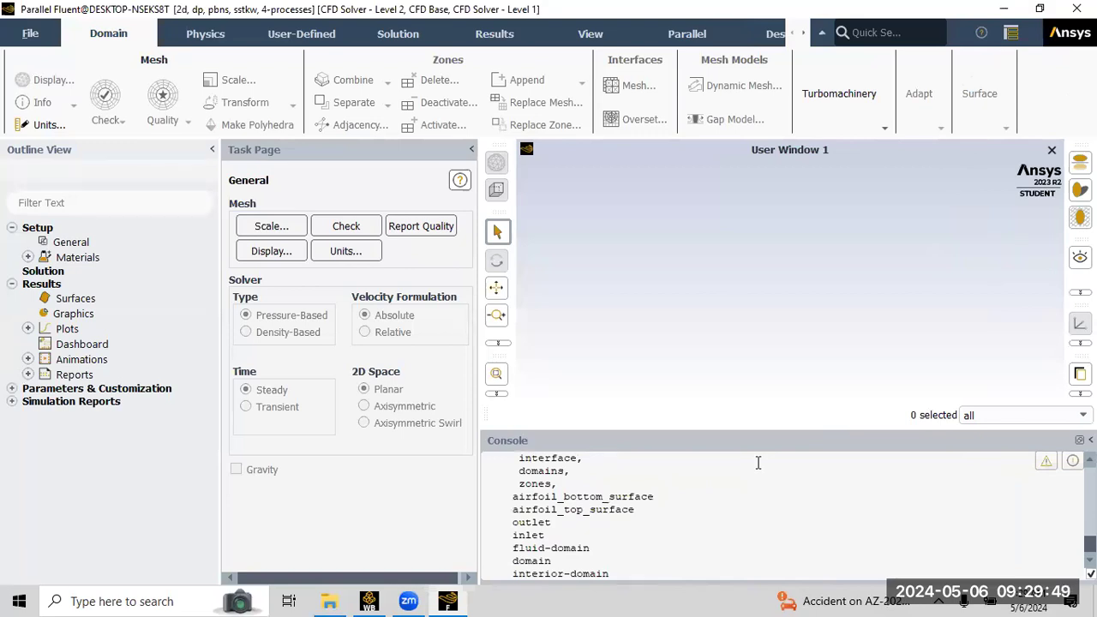
Turn on automatic hiding of the Windows taskbar in desktop mode and return to Fluent.
{"action": "scroll", "coordinate": [758, 463], "scroll_direction": "down", "scroll_amount": 1}
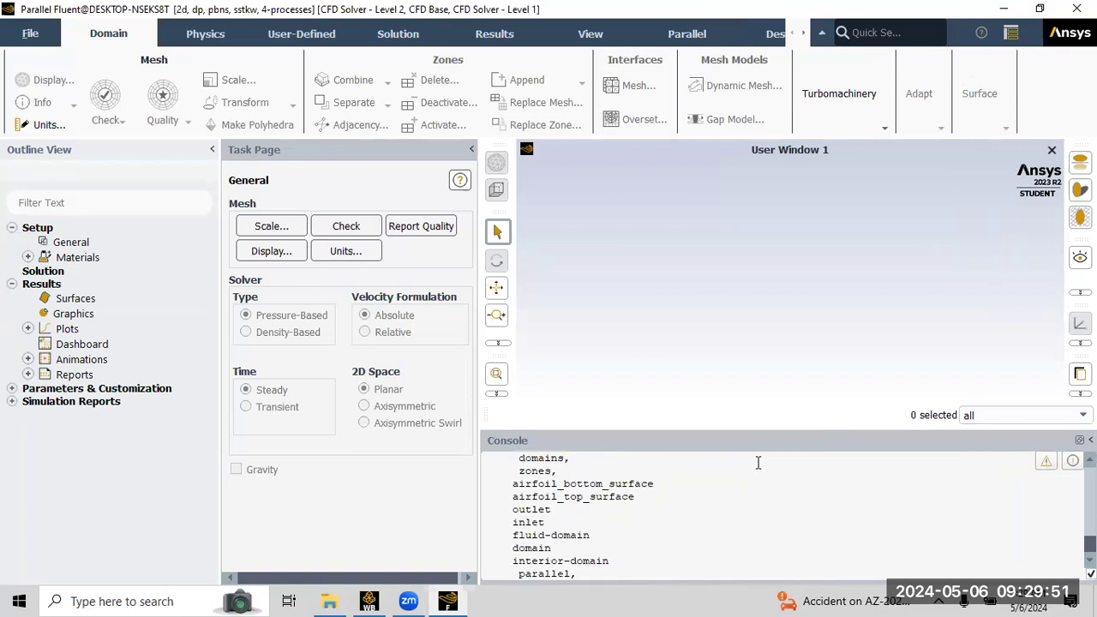
{"action": "right_click", "coordinate": [677, 594]}
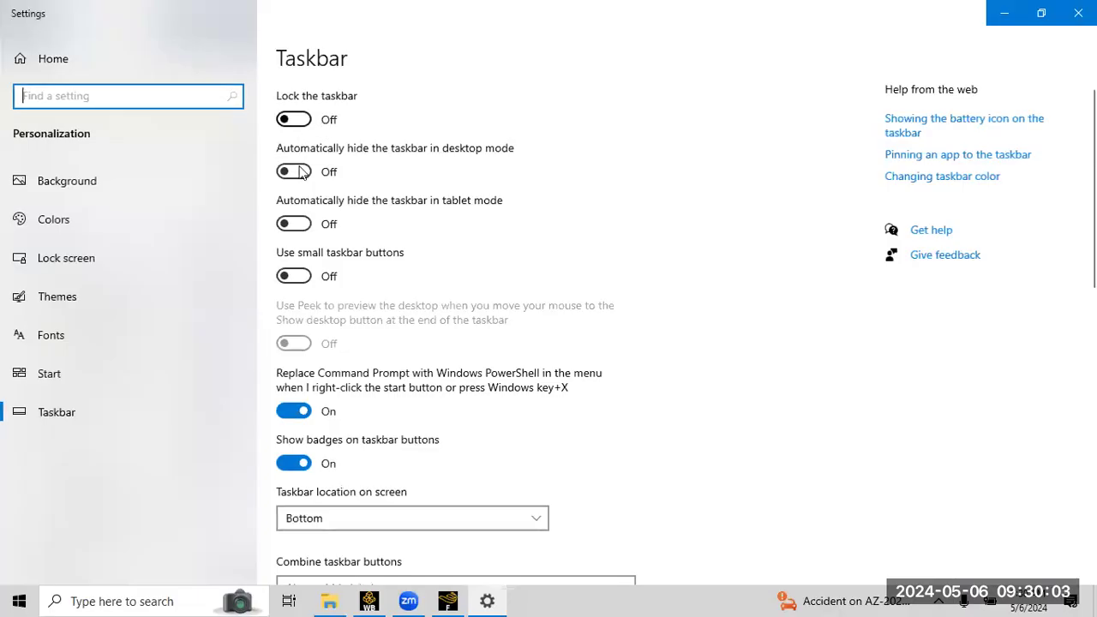
{"action": "left_click", "coordinate": [296, 172]}
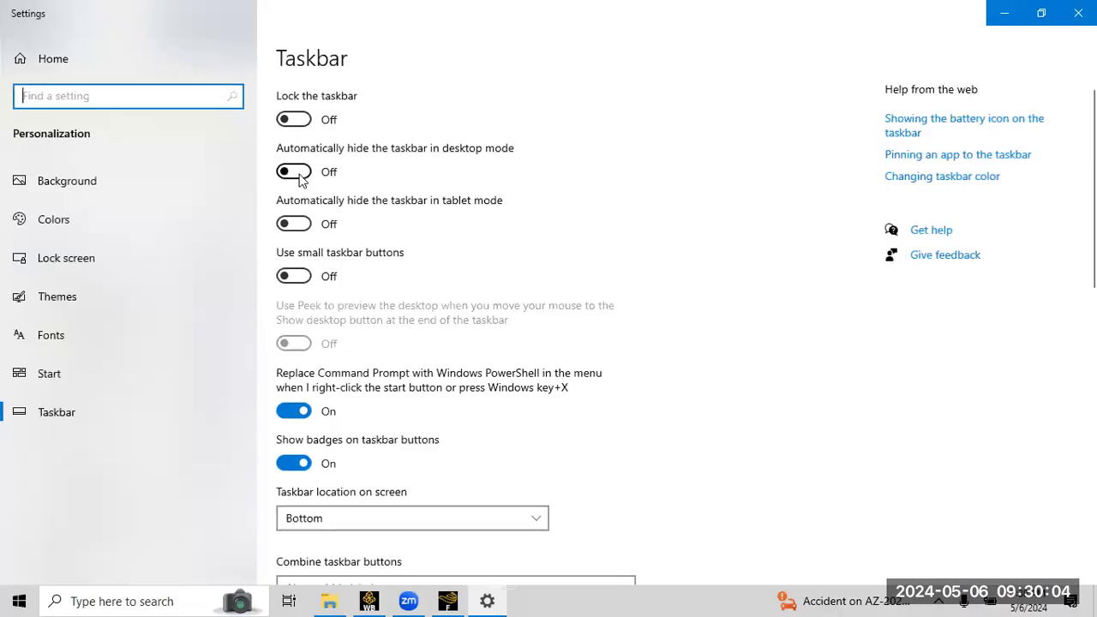
{"action": "left_click", "coordinate": [1010, 19]}
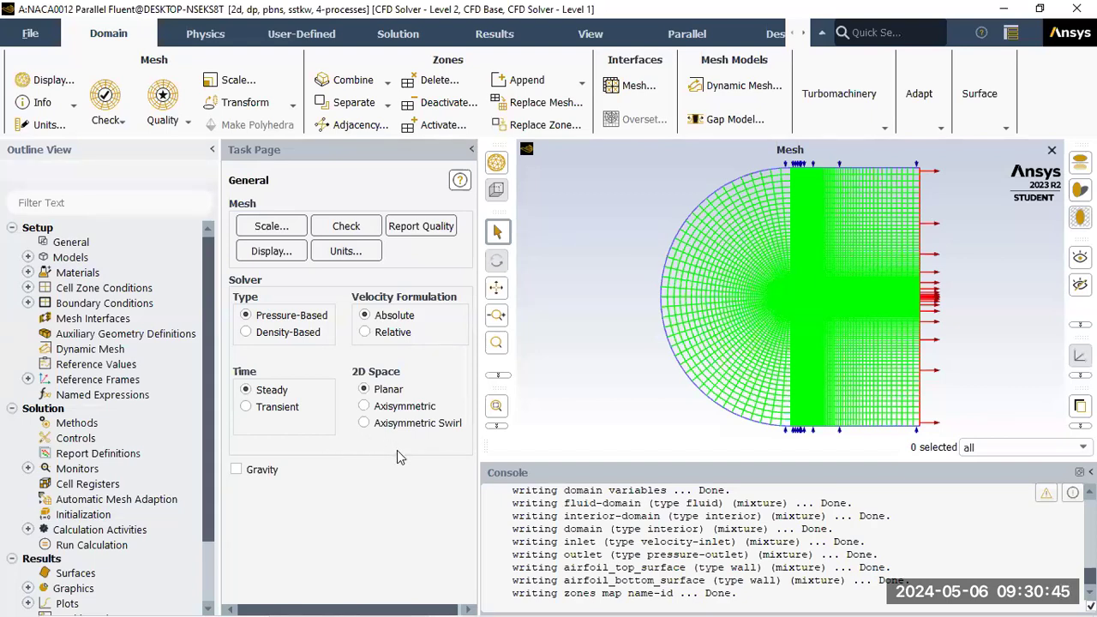
Perform a mesh check and evaluate the mesh quality.
{"action": "left_click", "coordinate": [108, 119]}
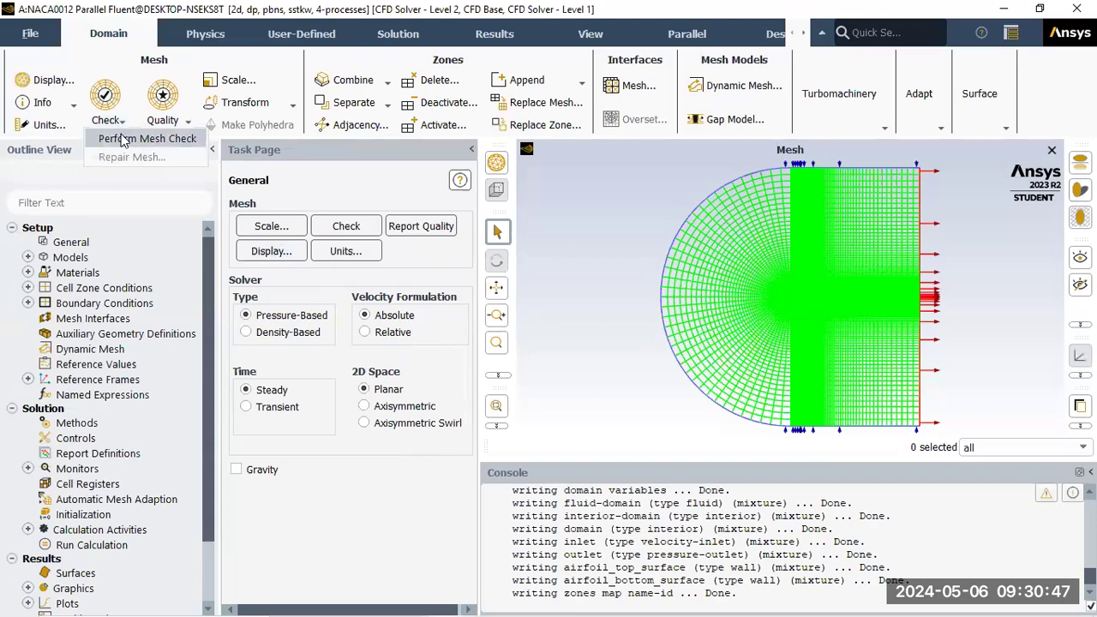
{"action": "left_click", "coordinate": [142, 138]}
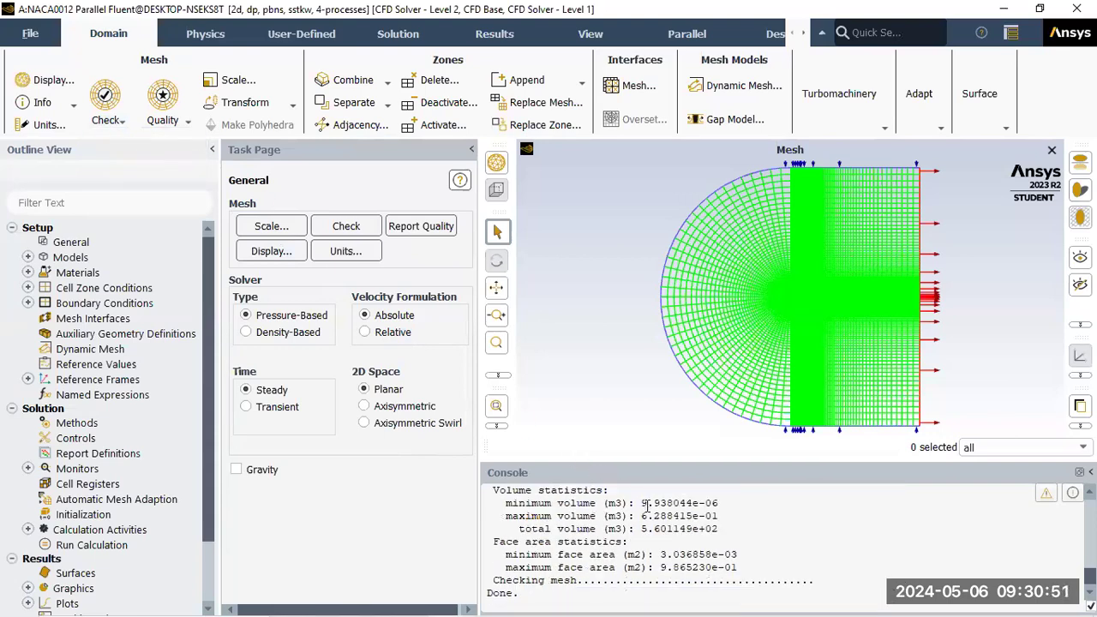
{"action": "left_click", "coordinate": [161, 120]}
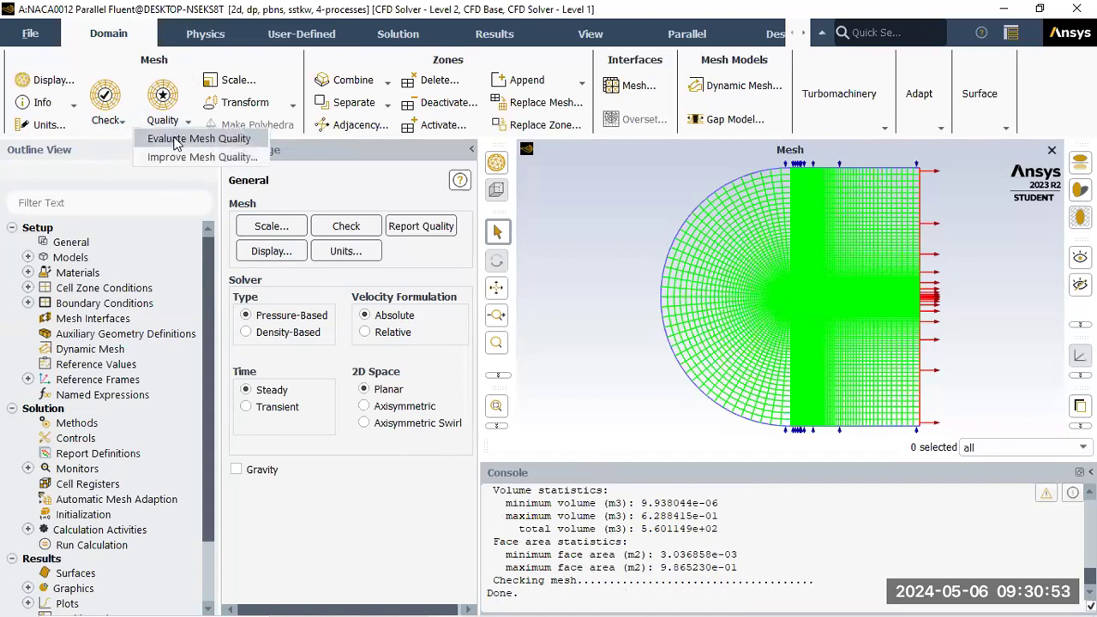
{"action": "left_click", "coordinate": [174, 139]}
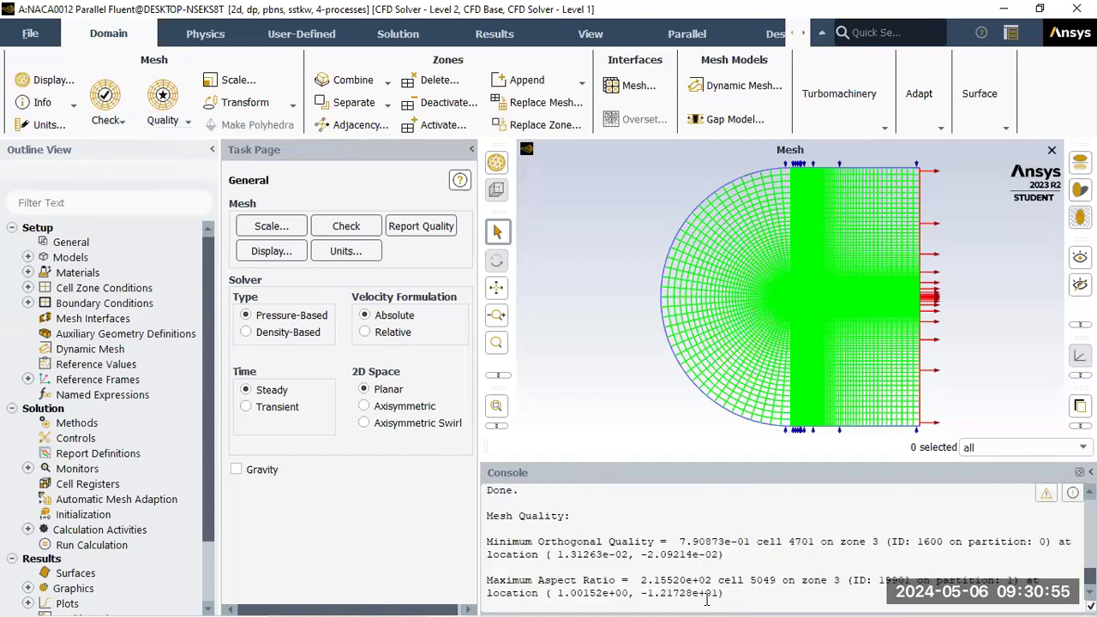
Examine the domain extents, volume and face area statistics, orthogonal quality and aspect ratio reported in the console.
{"action": "scroll", "coordinate": [739, 530], "scroll_direction": "down", "scroll_amount": 1}
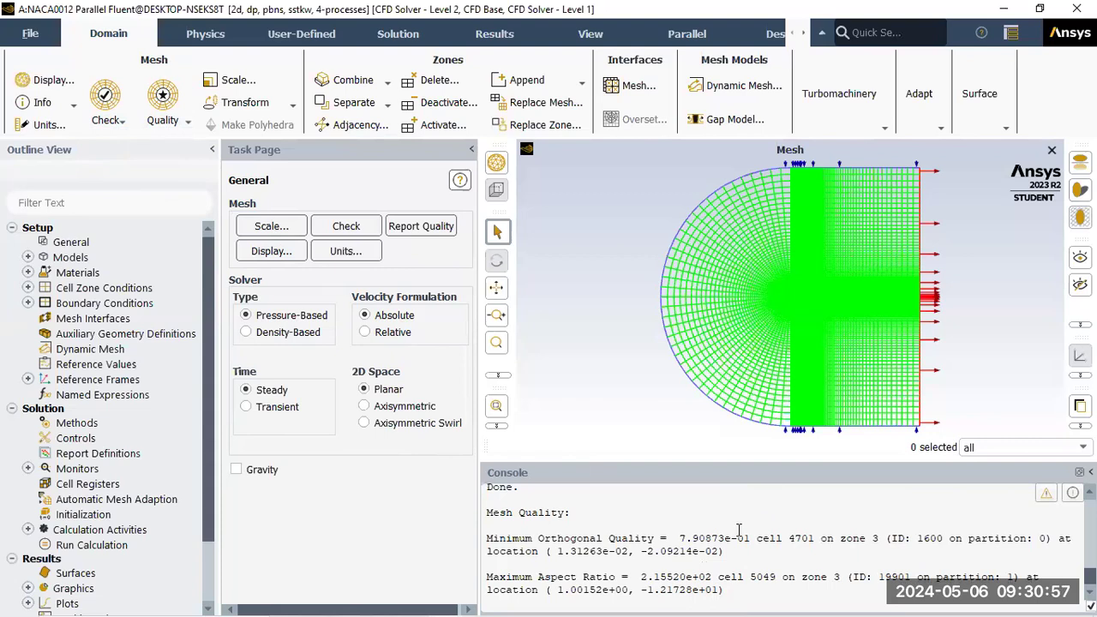
{"action": "scroll", "coordinate": [739, 530], "scroll_direction": "up", "scroll_amount": 2}
{"action": "scroll", "coordinate": [736, 531], "scroll_direction": "up", "scroll_amount": 2}
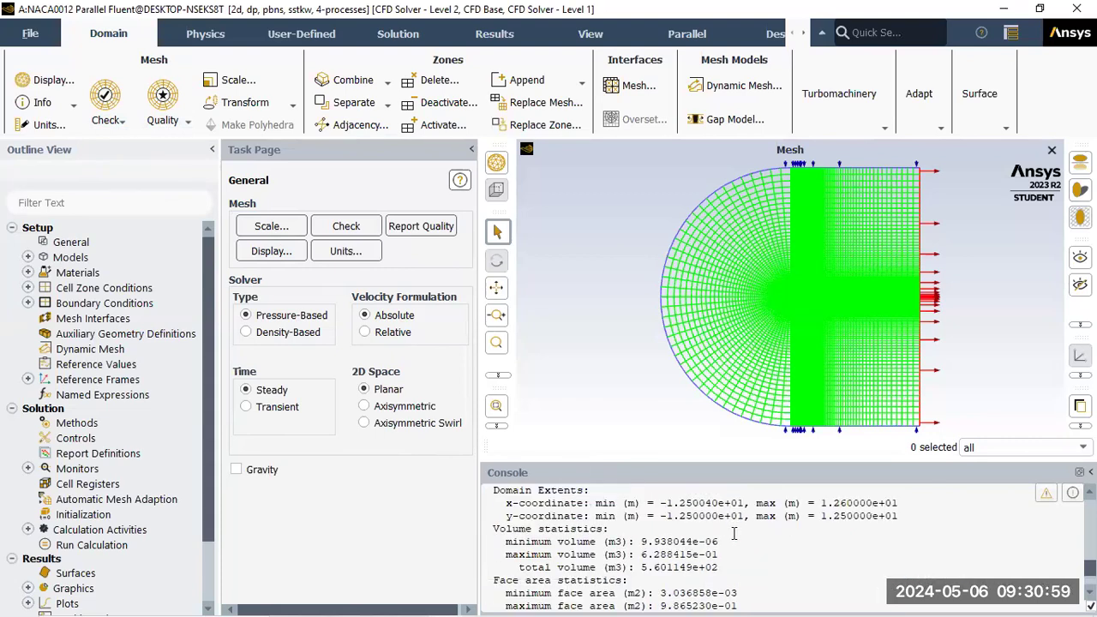
{"action": "scroll", "coordinate": [729, 530], "scroll_direction": "down", "scroll_amount": 2}
{"action": "scroll", "coordinate": [672, 520], "scroll_direction": "up", "scroll_amount": 4}
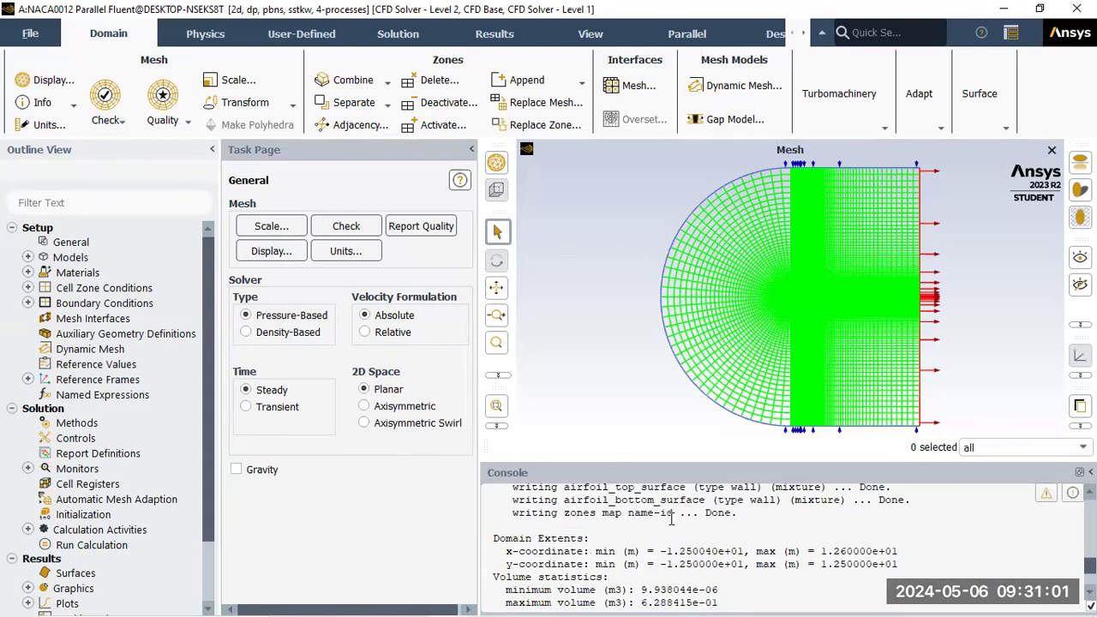
{"action": "scroll", "coordinate": [590, 549], "scroll_direction": "down", "scroll_amount": 2}
{"action": "scroll", "coordinate": [568, 524], "scroll_direction": "down", "scroll_amount": 2}
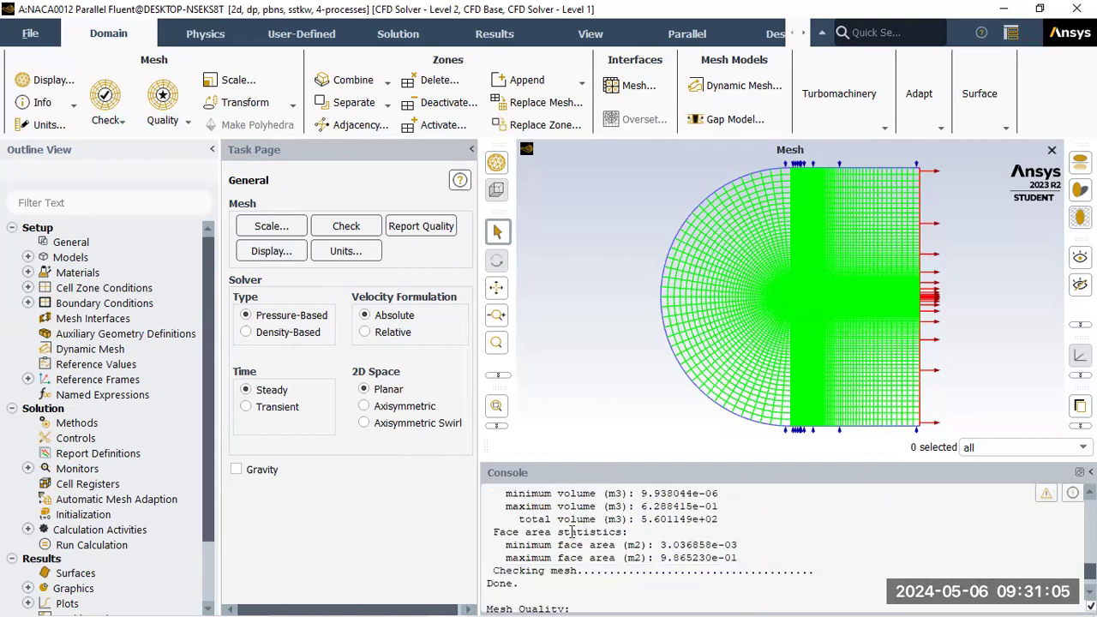
{"action": "scroll", "coordinate": [566, 532], "scroll_direction": "down", "scroll_amount": 2}
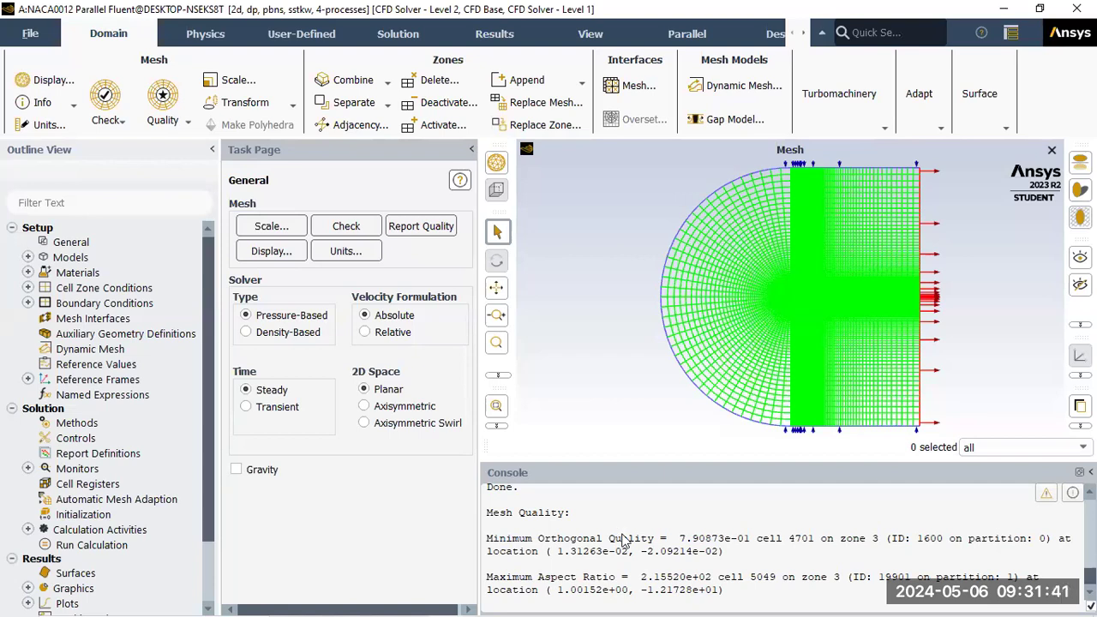
Set the viscous model to Spalart-Allmaras (1 eqn), keeping vorticity-based production and the default model constants.
{"action": "left_click", "coordinate": [57, 242]}
{"action": "double_click", "coordinate": [64, 259]}
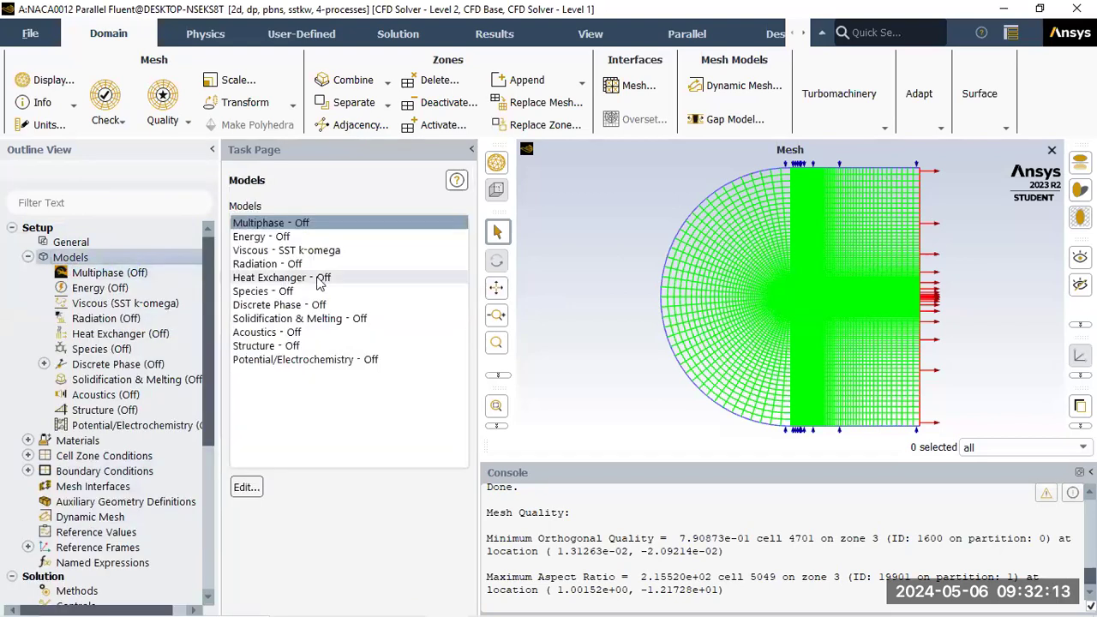
{"action": "left_click", "coordinate": [331, 226]}
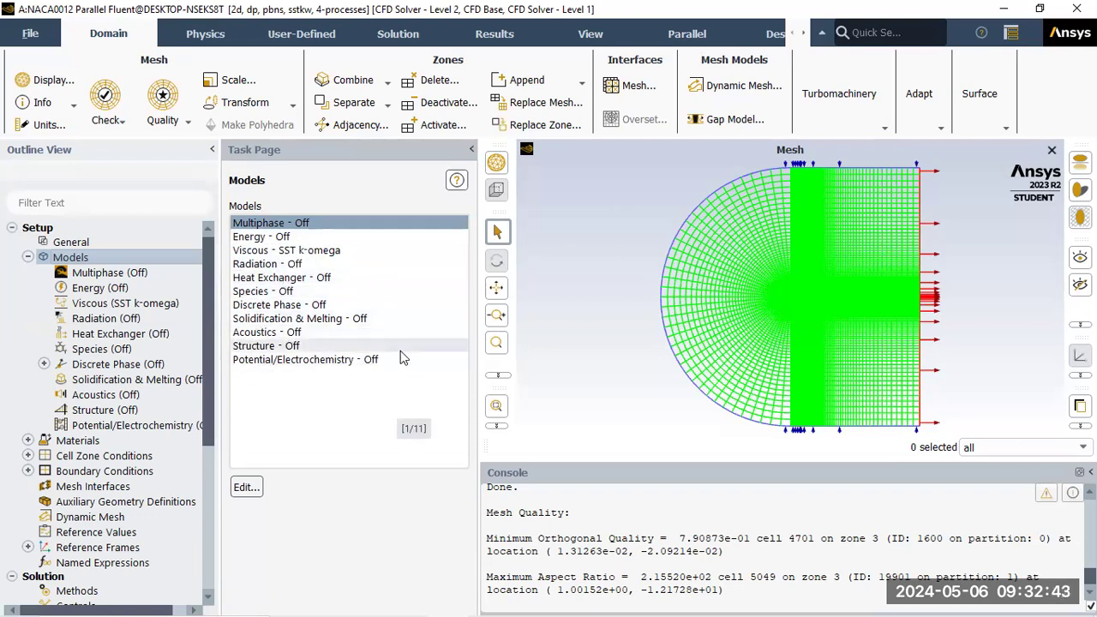
{"action": "double_click", "coordinate": [353, 251]}
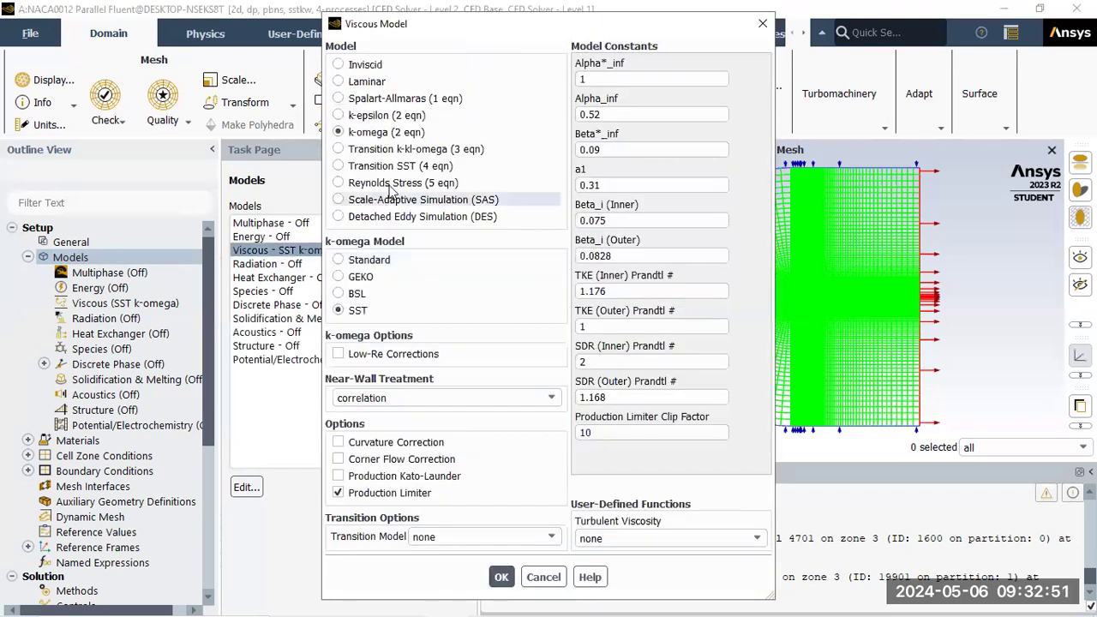
{"action": "left_click", "coordinate": [374, 100]}
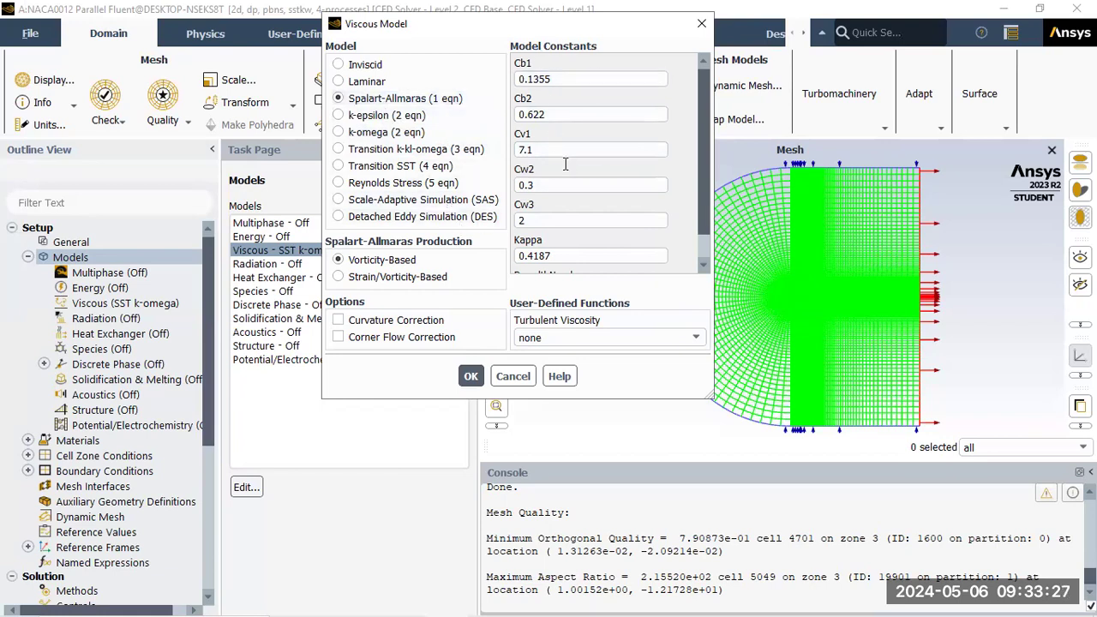
{"action": "left_click_drag", "start_coordinate": [708, 93], "coordinate": [706, 159]}
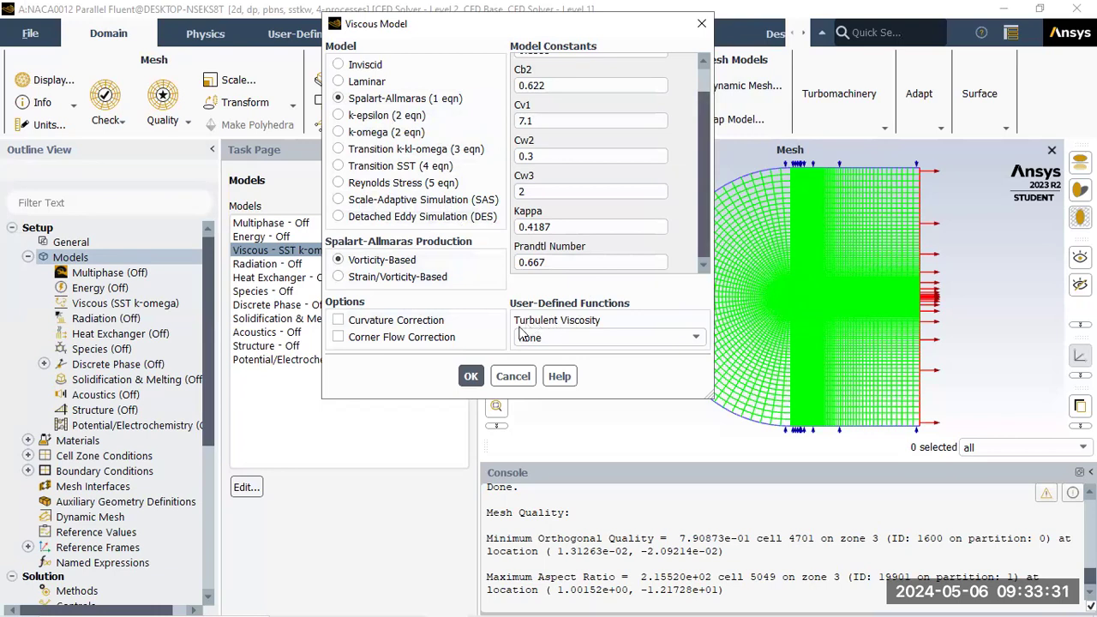
{"action": "left_click", "coordinate": [470, 376]}
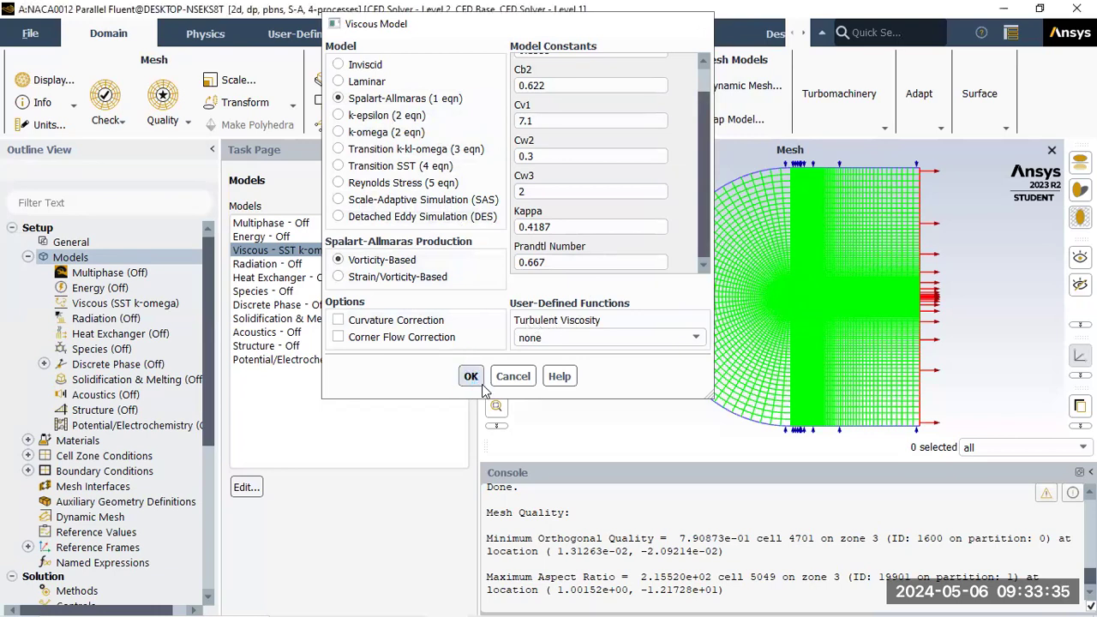
Set the constant viscosity of the fluid material air to 1.0634e-05 kg/(m s) and apply the change.
{"action": "left_click", "coordinate": [27, 258]}
{"action": "double_click", "coordinate": [62, 274]}
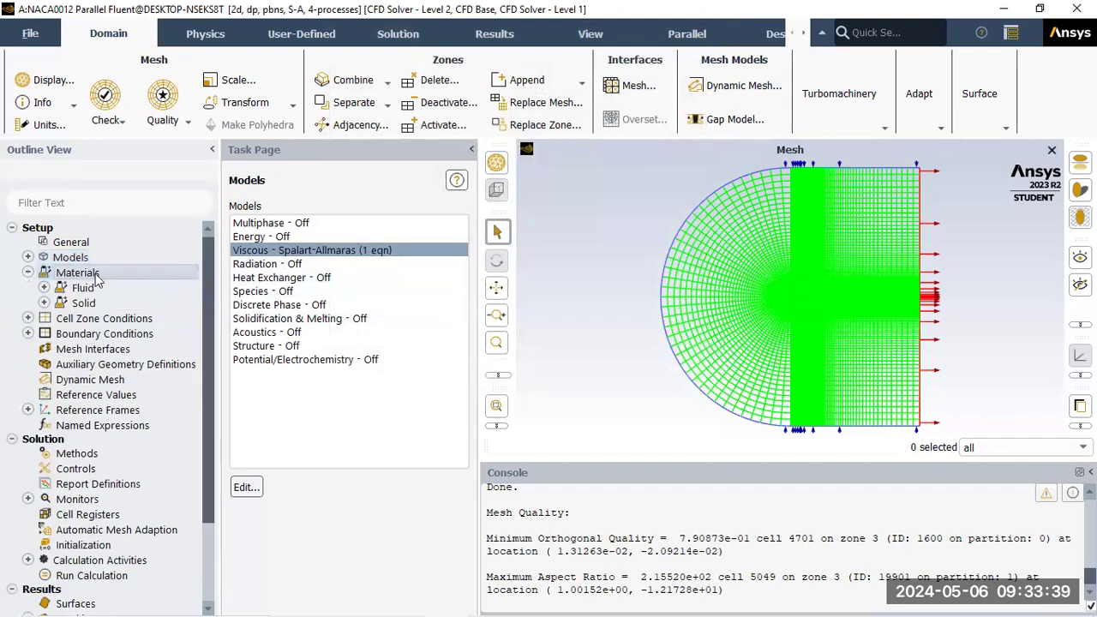
{"action": "left_click", "coordinate": [272, 239]}
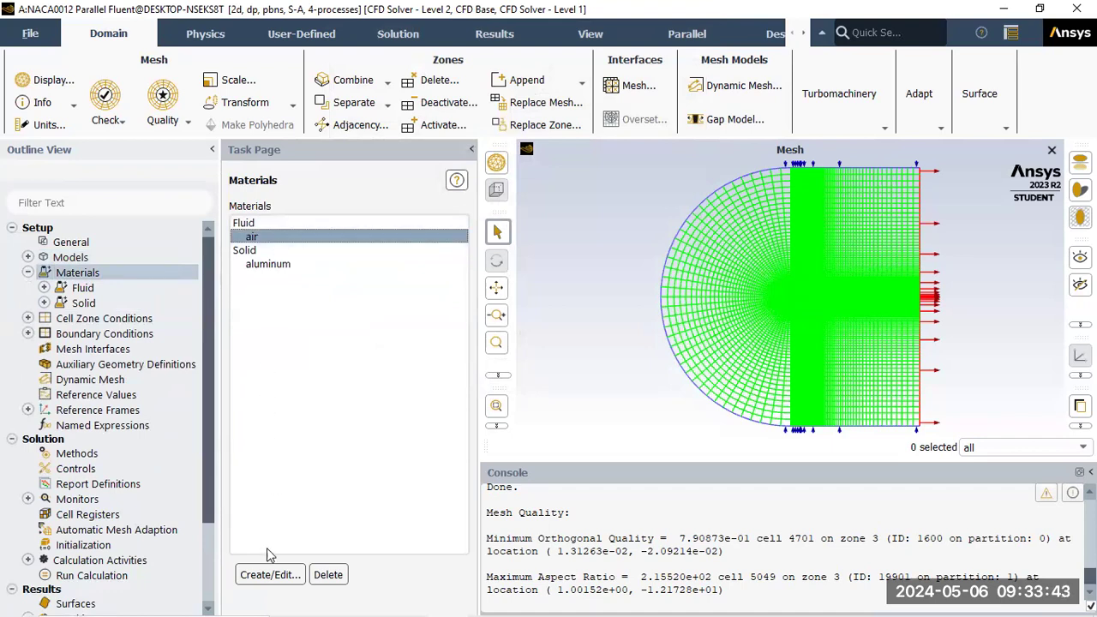
{"action": "left_click", "coordinate": [269, 574]}
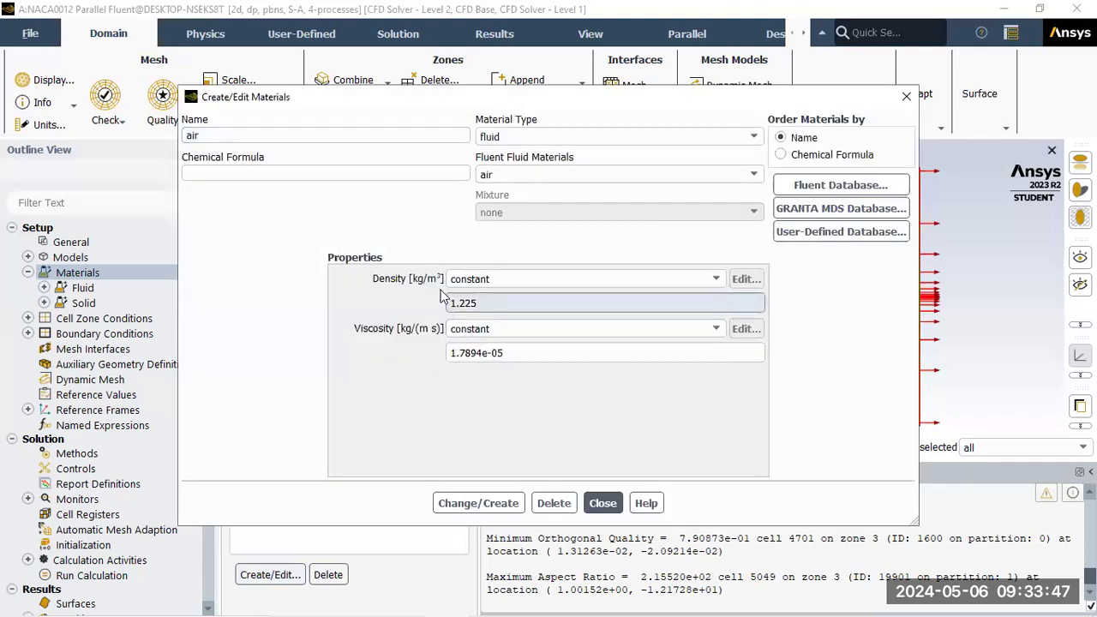
{"action": "left_click", "coordinate": [483, 354]}
{"action": "key", "text": "BackSpace"}
{"action": "key", "text": "BackSpace"}
{"action": "key", "text": "BackSpace"}
{"action": "key", "text": "BackSpace"}
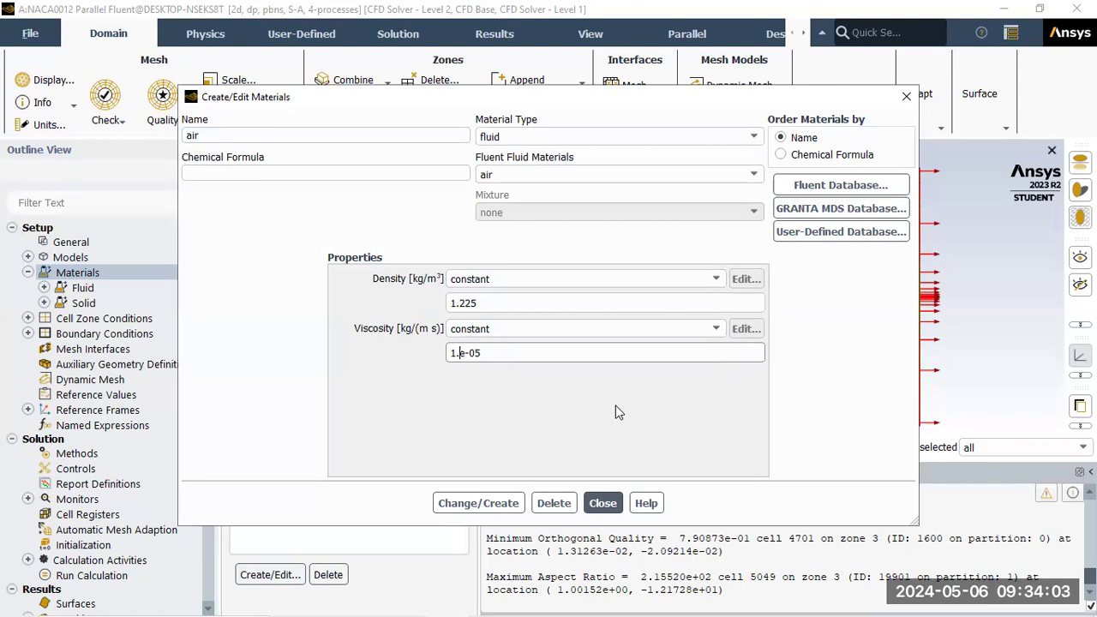
{"action": "type", "text": "0634"}
{"action": "left_click", "coordinate": [480, 504]}
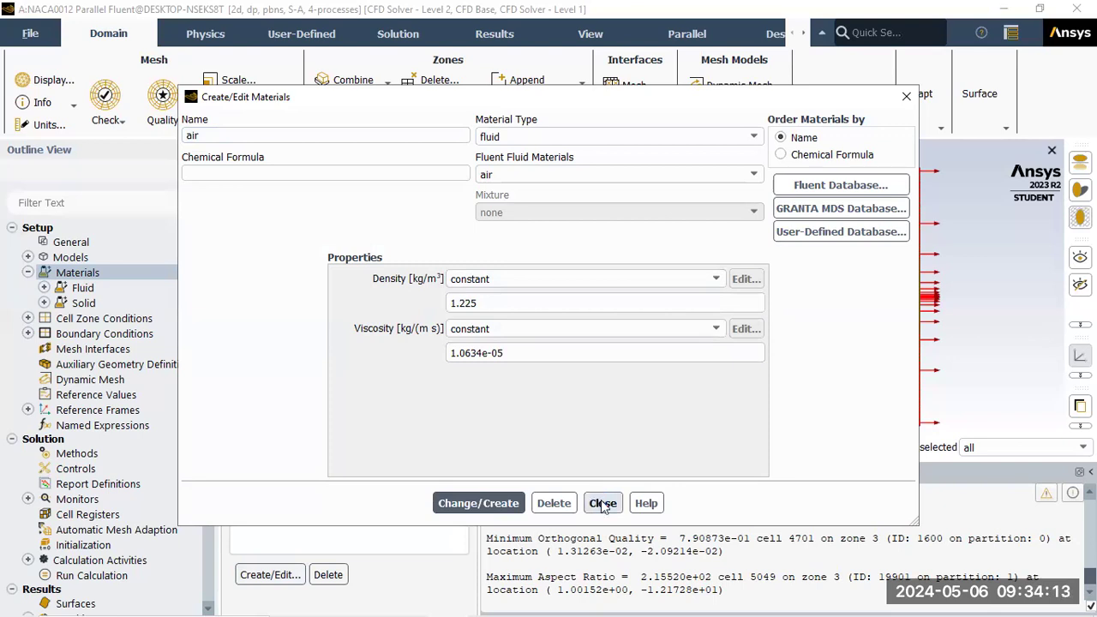
{"action": "left_click", "coordinate": [603, 503]}
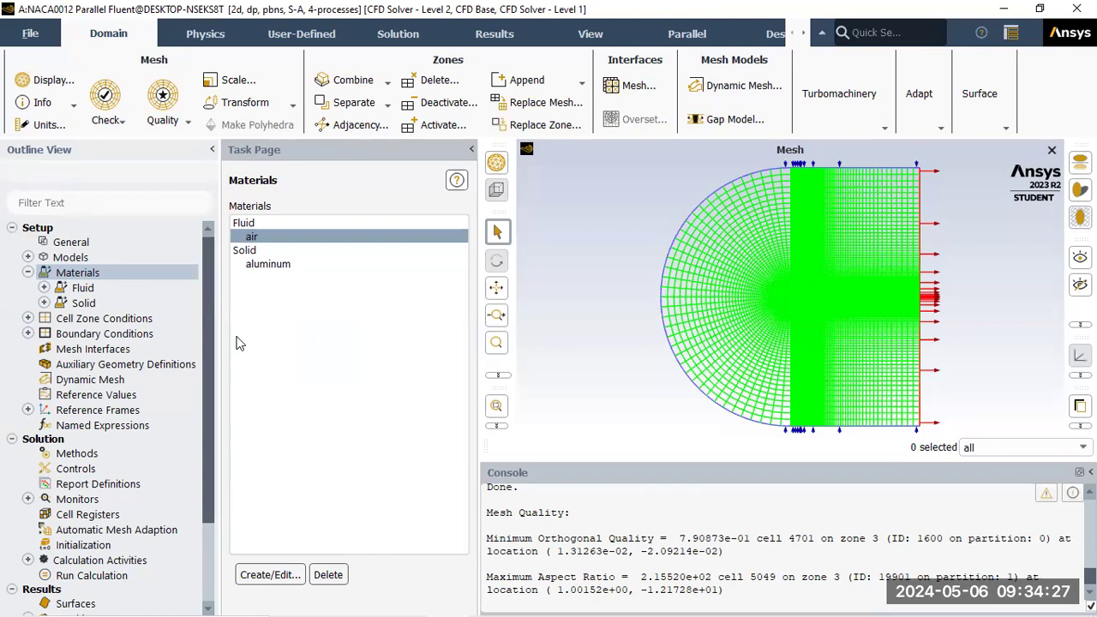
Check the zone type assigned to fluid-domain in the cell zone conditions.
{"action": "left_click", "coordinate": [27, 273]}
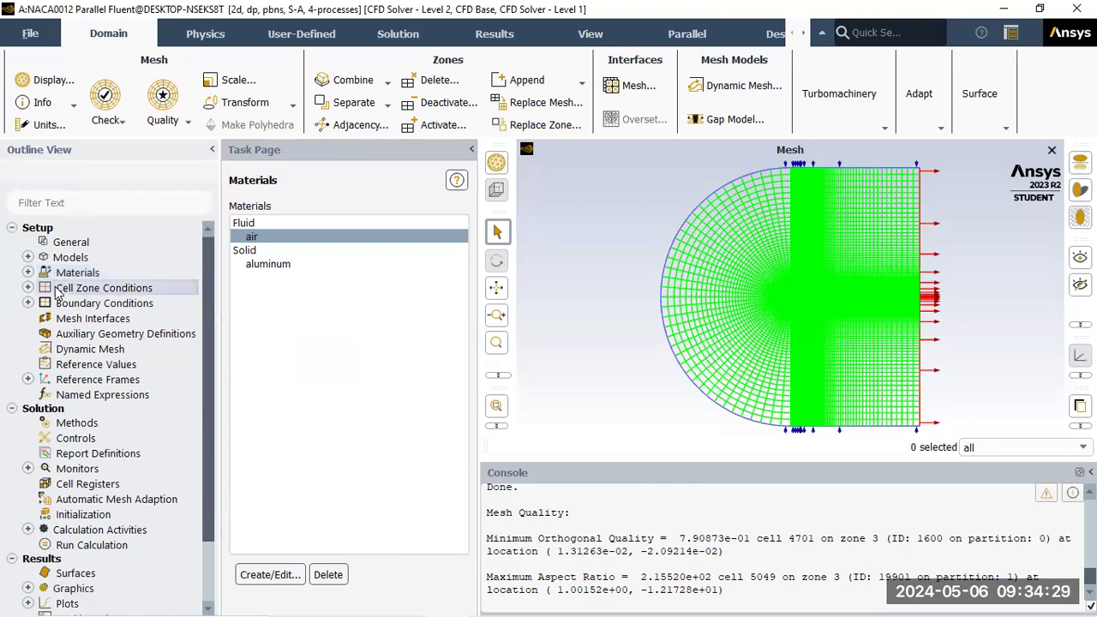
{"action": "double_click", "coordinate": [86, 288]}
{"action": "left_click", "coordinate": [280, 234]}
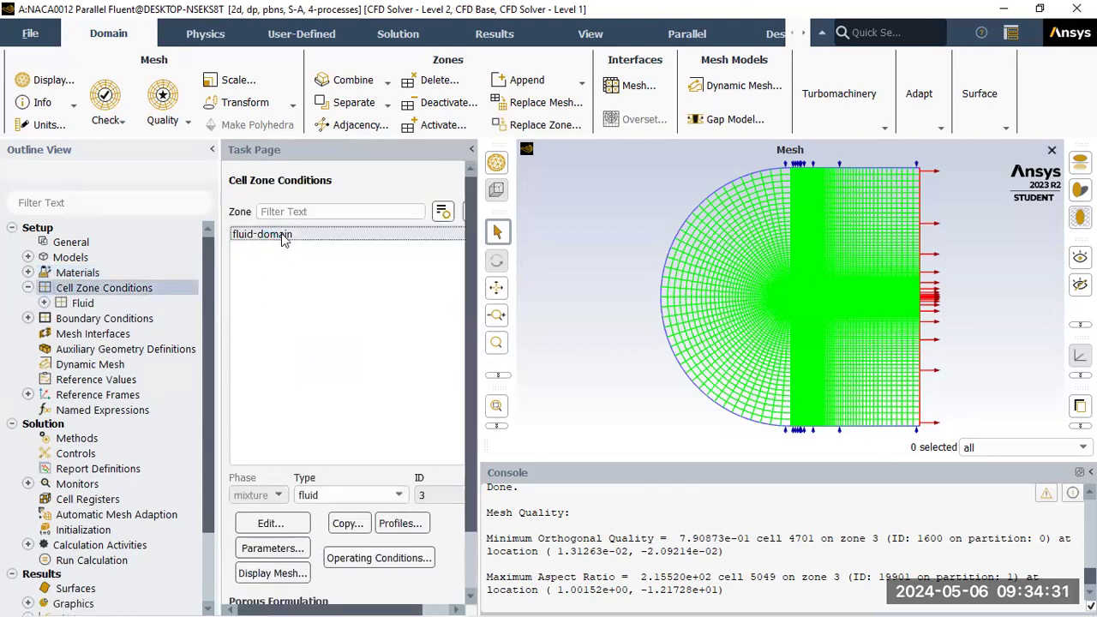
{"action": "left_click", "coordinate": [340, 502]}
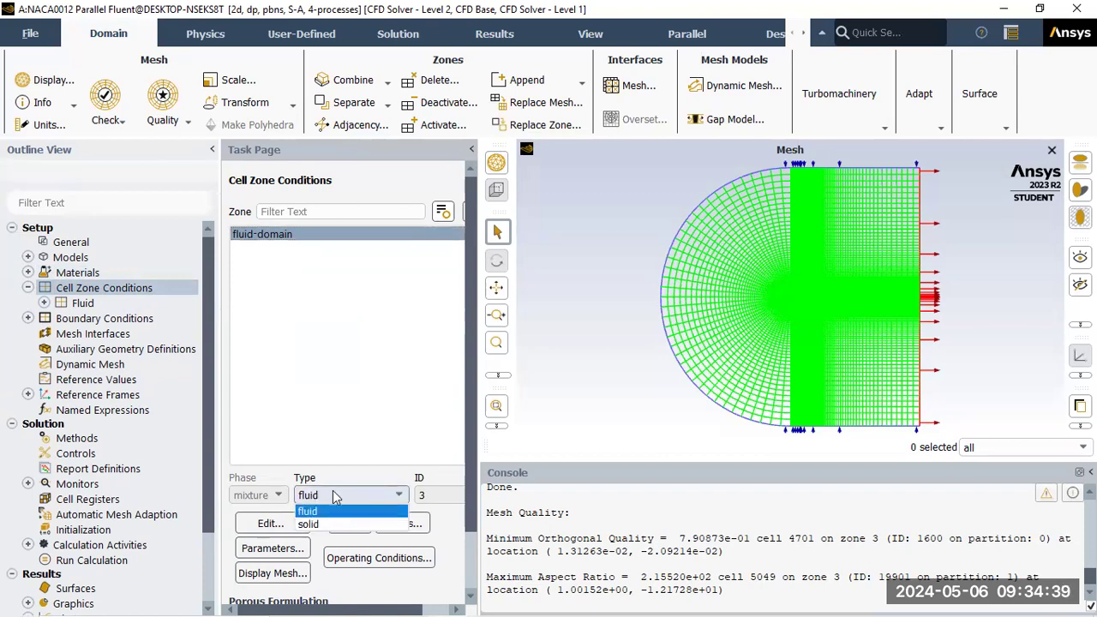
{"action": "left_click", "coordinate": [335, 439]}
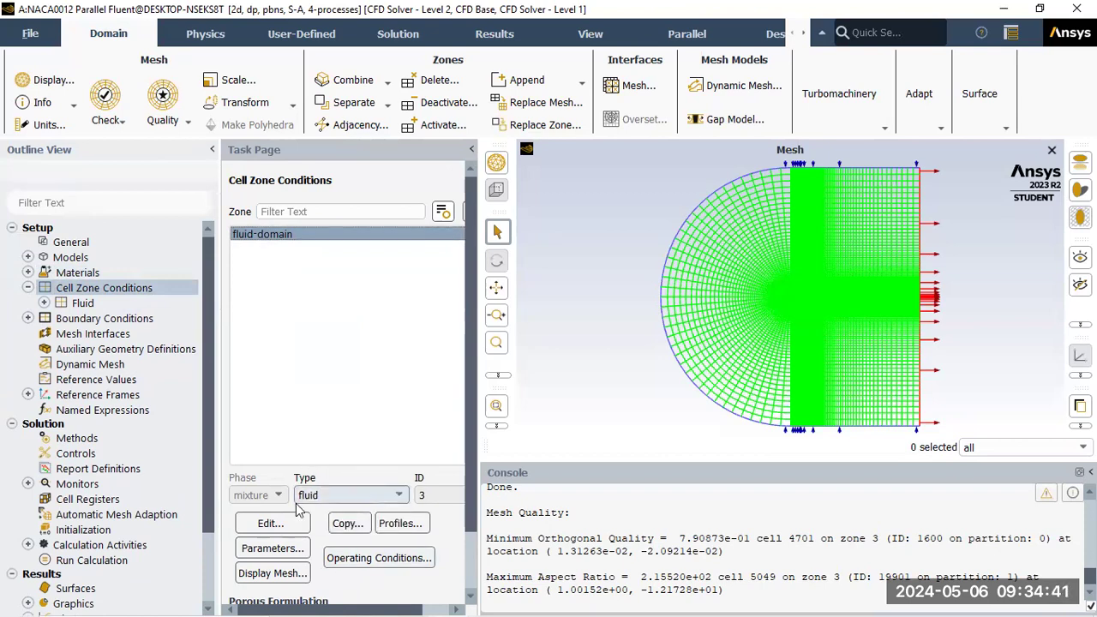
Review the wall motion, shear condition and roughness settings of airfoil_bottom_surface and airfoil_top_surface in the boundary conditions.
{"action": "left_click", "coordinate": [27, 288]}
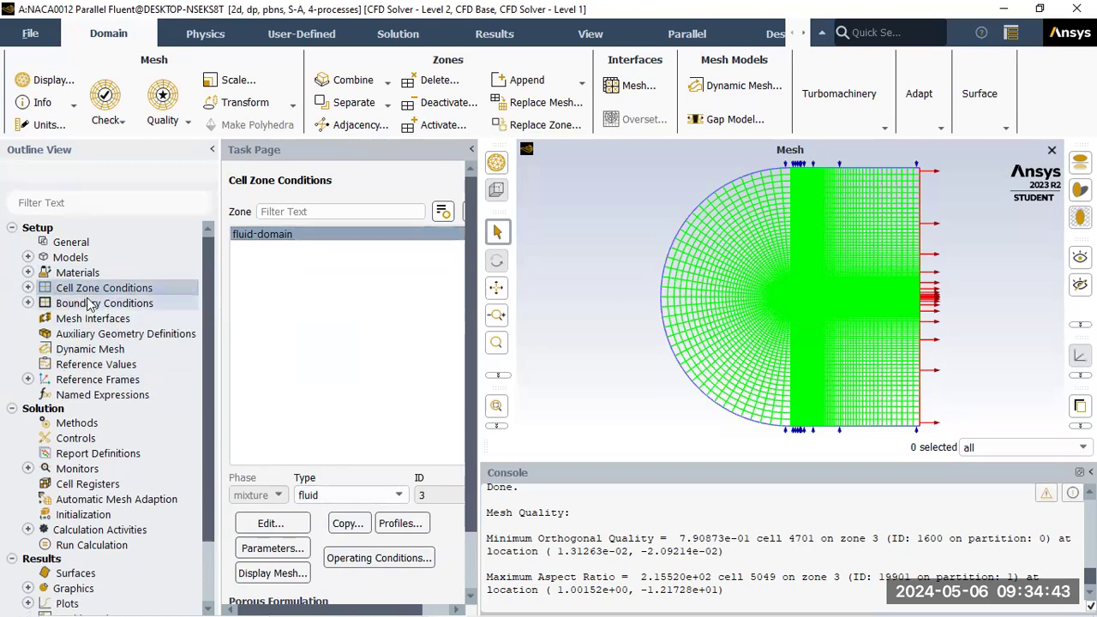
{"action": "double_click", "coordinate": [90, 306]}
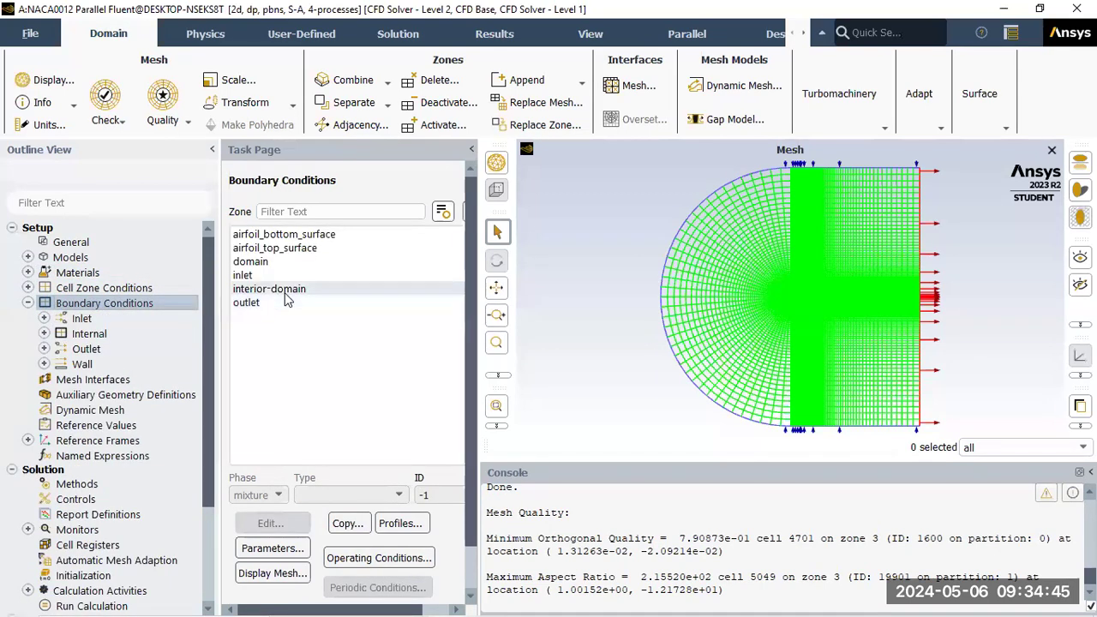
{"action": "left_click", "coordinate": [311, 234]}
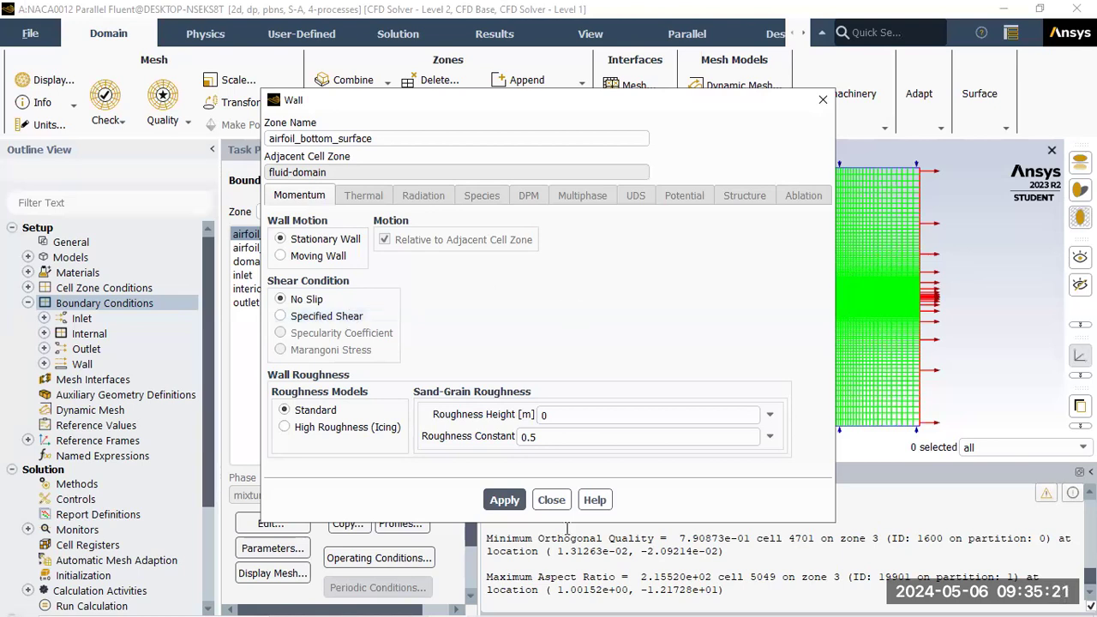
{"action": "left_click", "coordinate": [551, 500]}
{"action": "left_click", "coordinate": [274, 248]}
{"action": "left_click", "coordinate": [271, 523]}
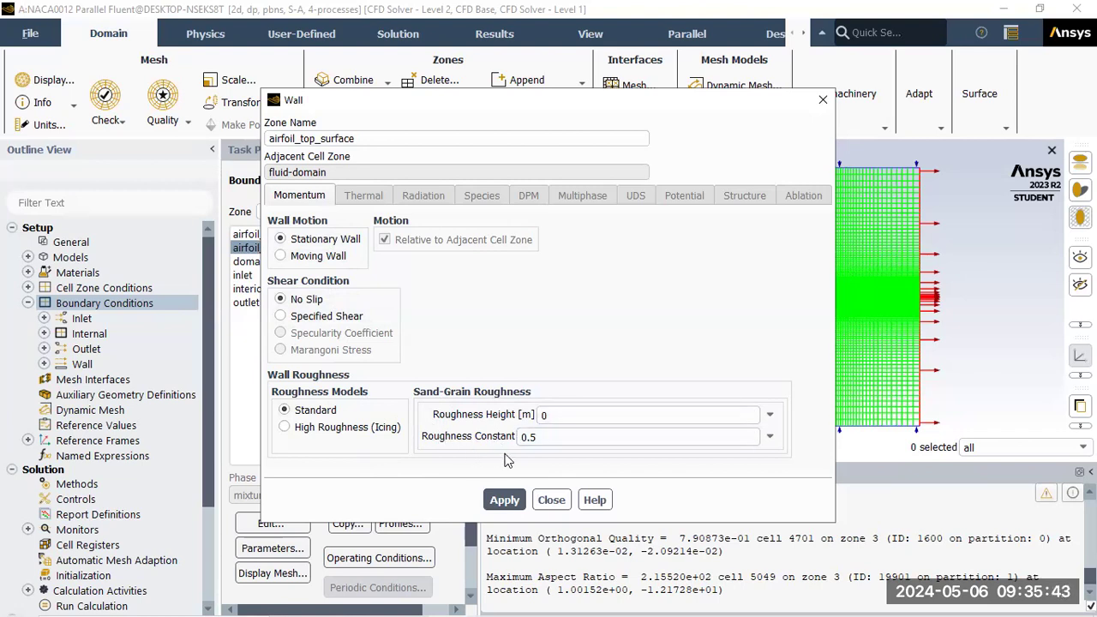
{"action": "left_click", "coordinate": [546, 501]}
Check the boundary type and settings of the domain zone.
{"action": "left_click", "coordinate": [323, 262]}
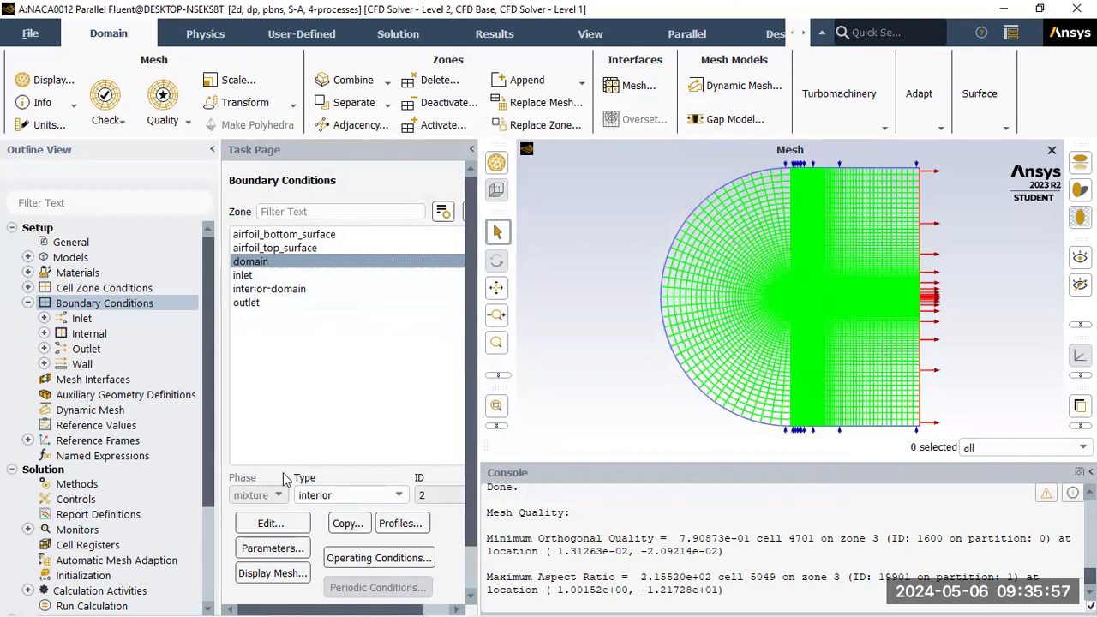
{"action": "left_click", "coordinate": [286, 524]}
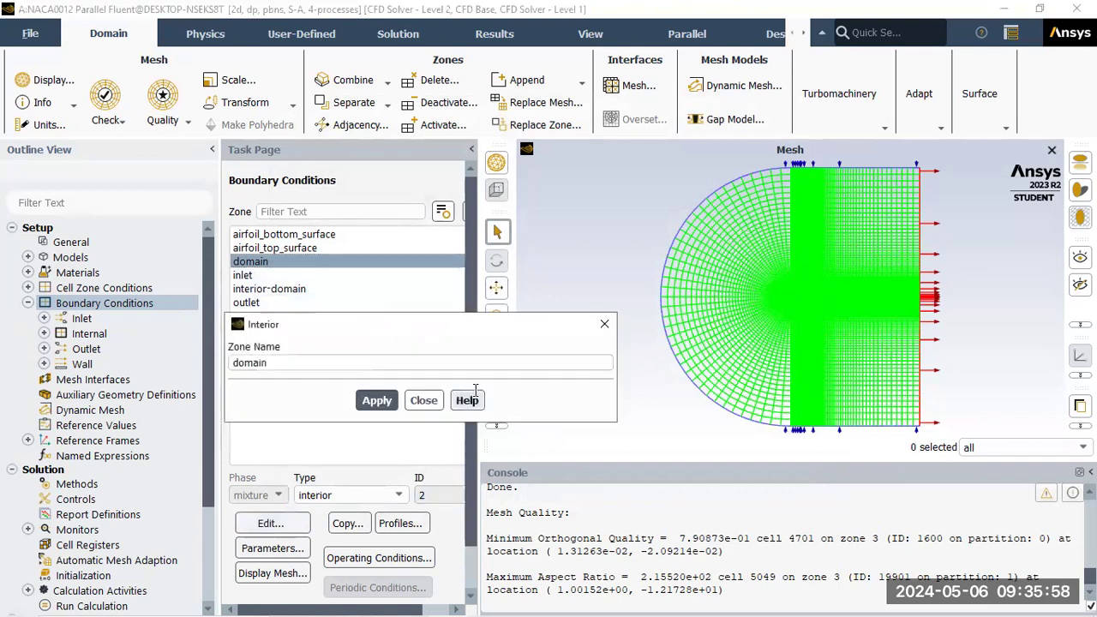
{"action": "left_click", "coordinate": [424, 402]}
Look through the boundary types available for the inlet zone, keeping velocity-inlet.
{"action": "left_click", "coordinate": [257, 276]}
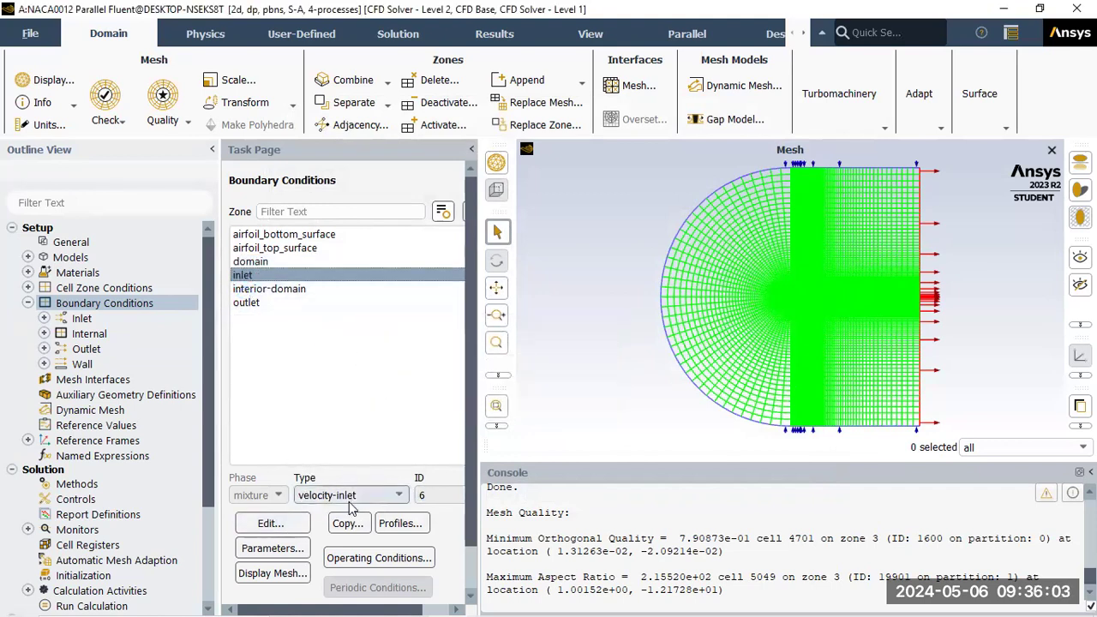
{"action": "left_click", "coordinate": [397, 498]}
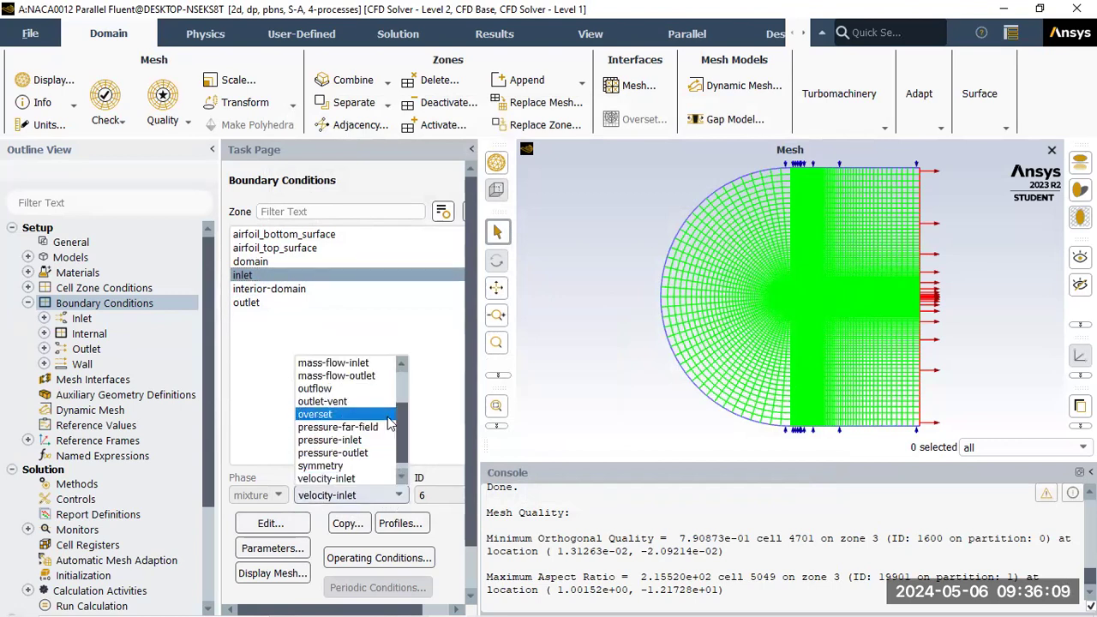
{"action": "scroll", "coordinate": [364, 427], "scroll_direction": "down", "scroll_amount": 1}
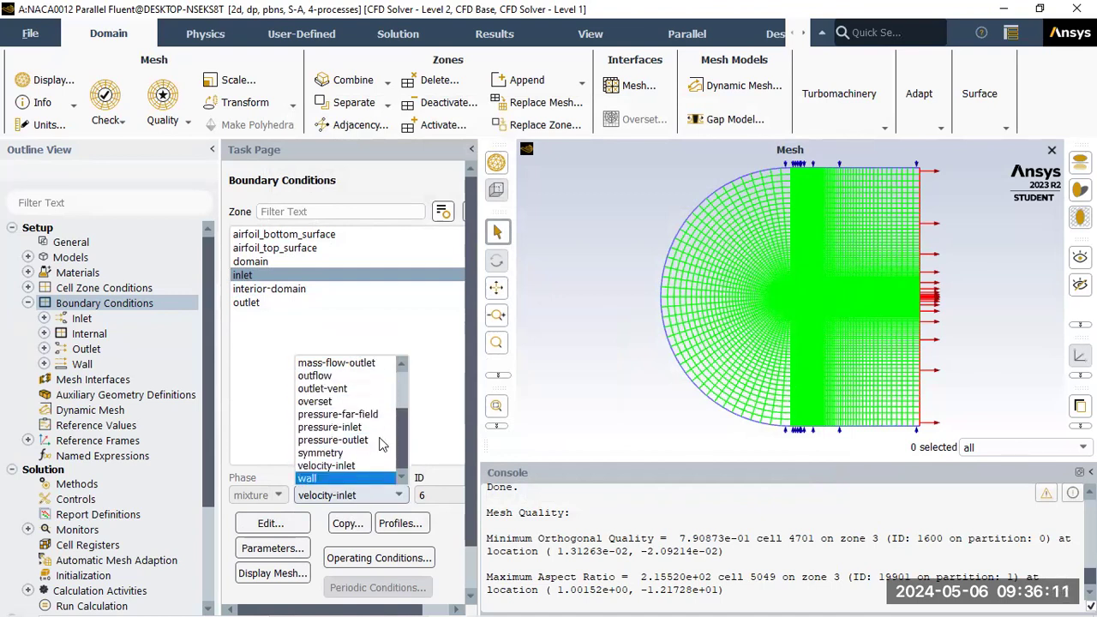
{"action": "left_click", "coordinate": [444, 421]}
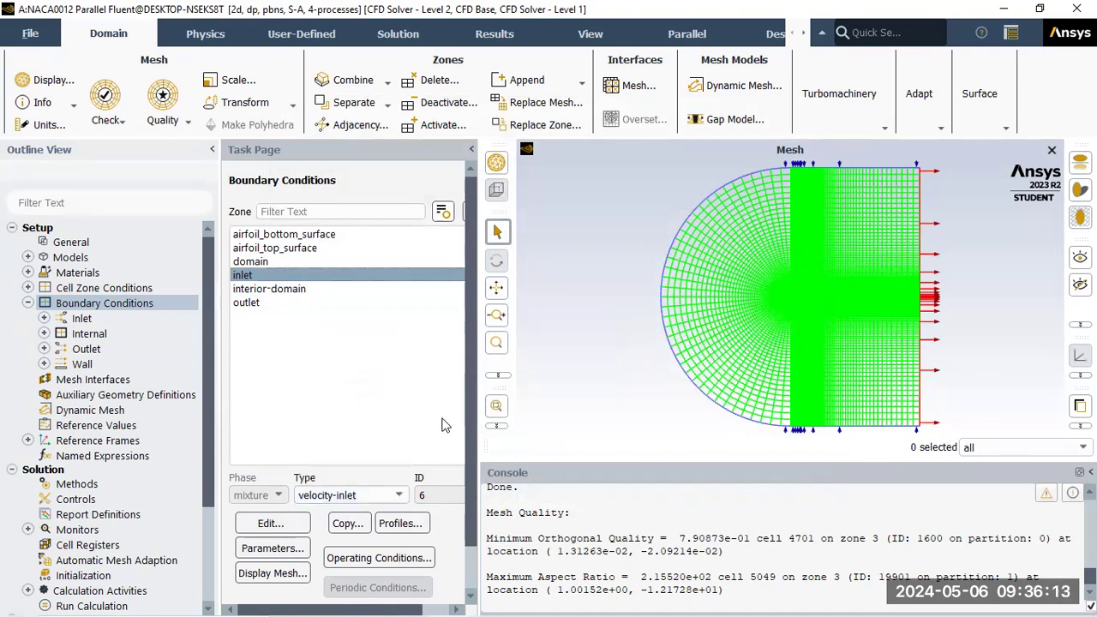
Specify the inlet velocity by Magnitude and Direction, with a velocity magnitude of 52.08348 m/s.
{"action": "left_click", "coordinate": [287, 525]}
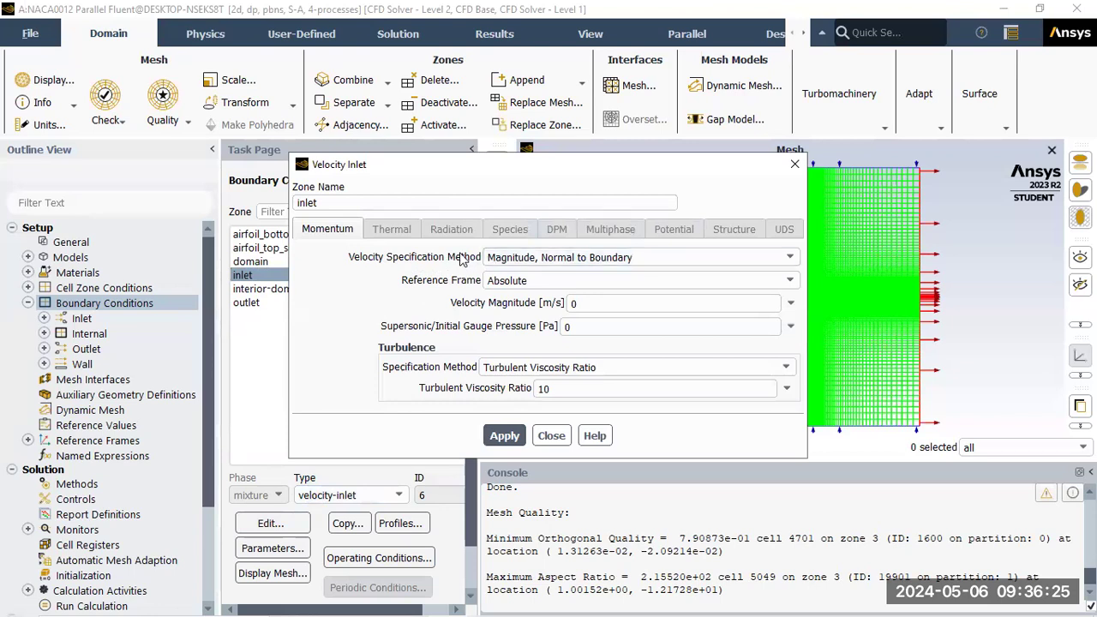
{"action": "left_click", "coordinate": [656, 259]}
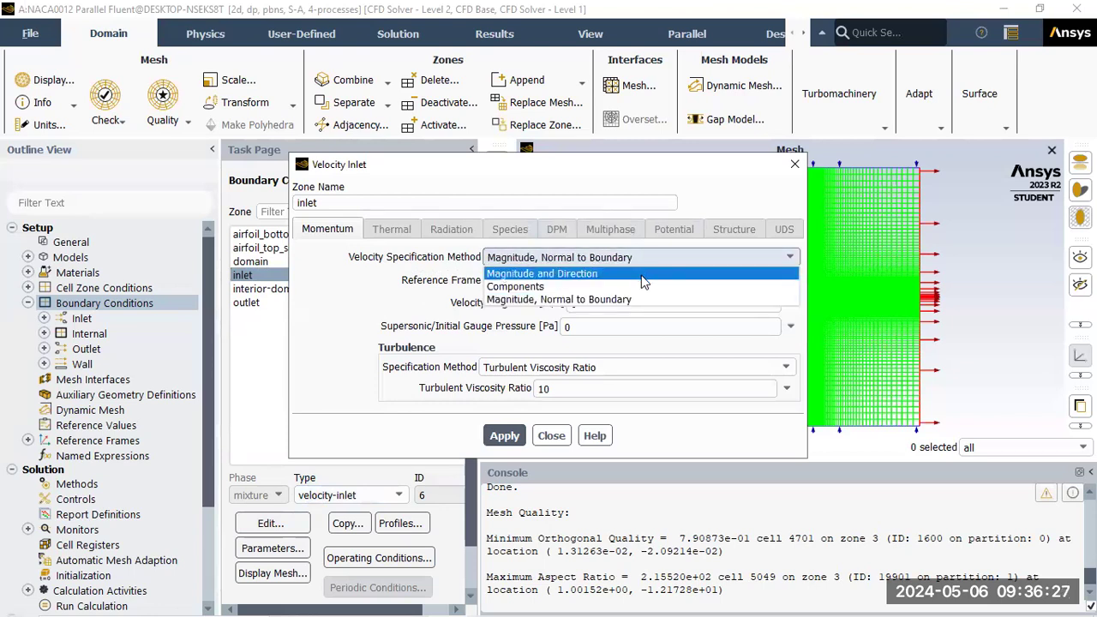
{"action": "left_click", "coordinate": [643, 276]}
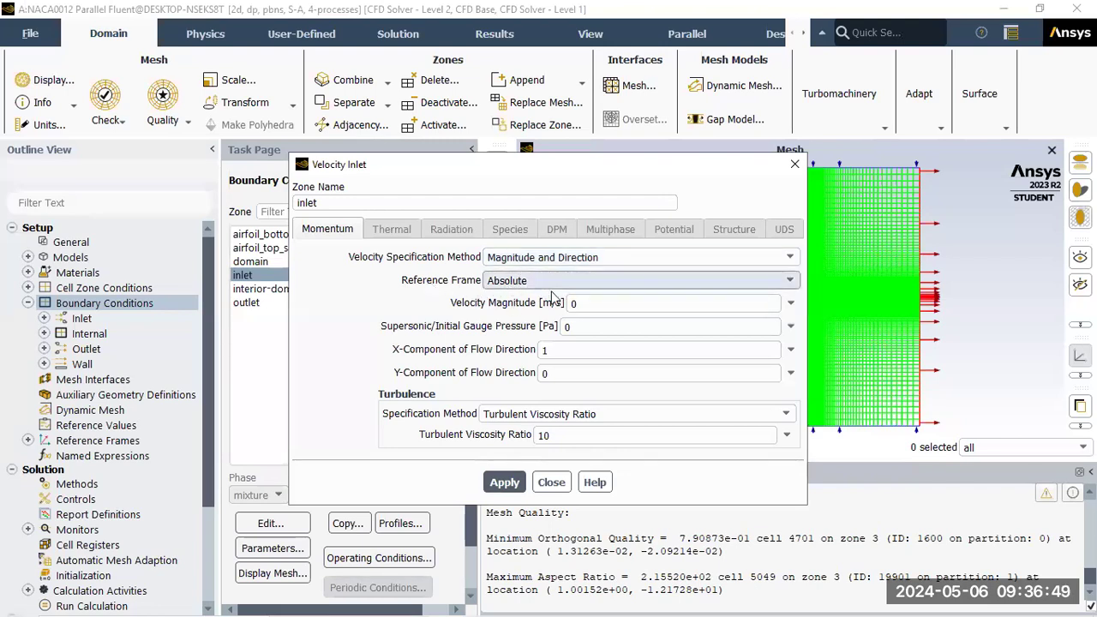
{"action": "left_click_drag", "start_coordinate": [599, 304], "coordinate": [547, 307]}
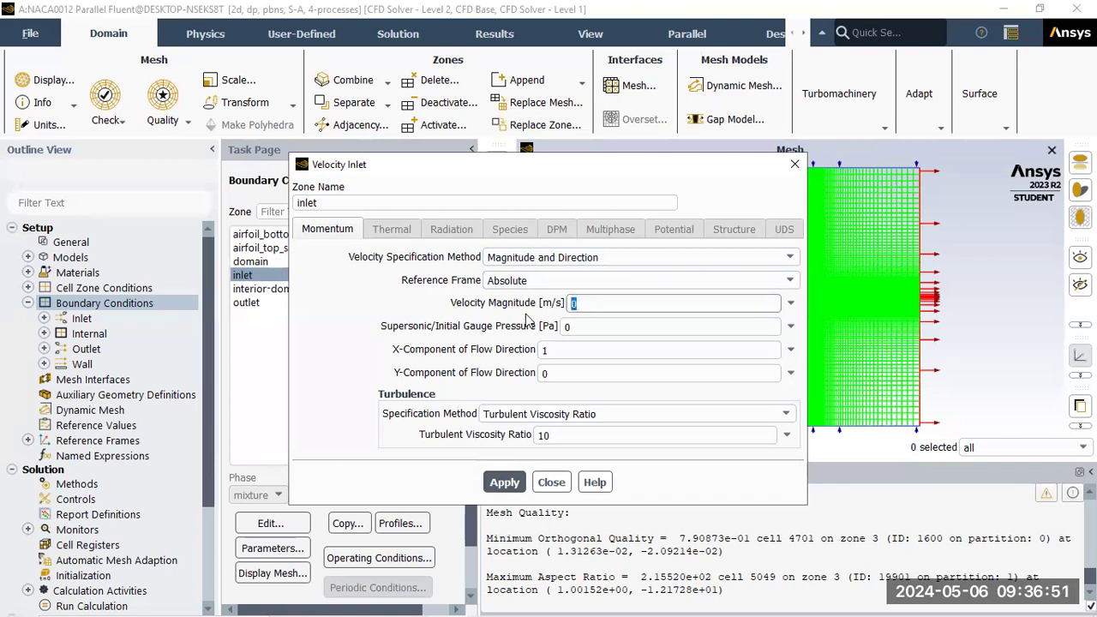
{"action": "type", "text": "52.08348"}
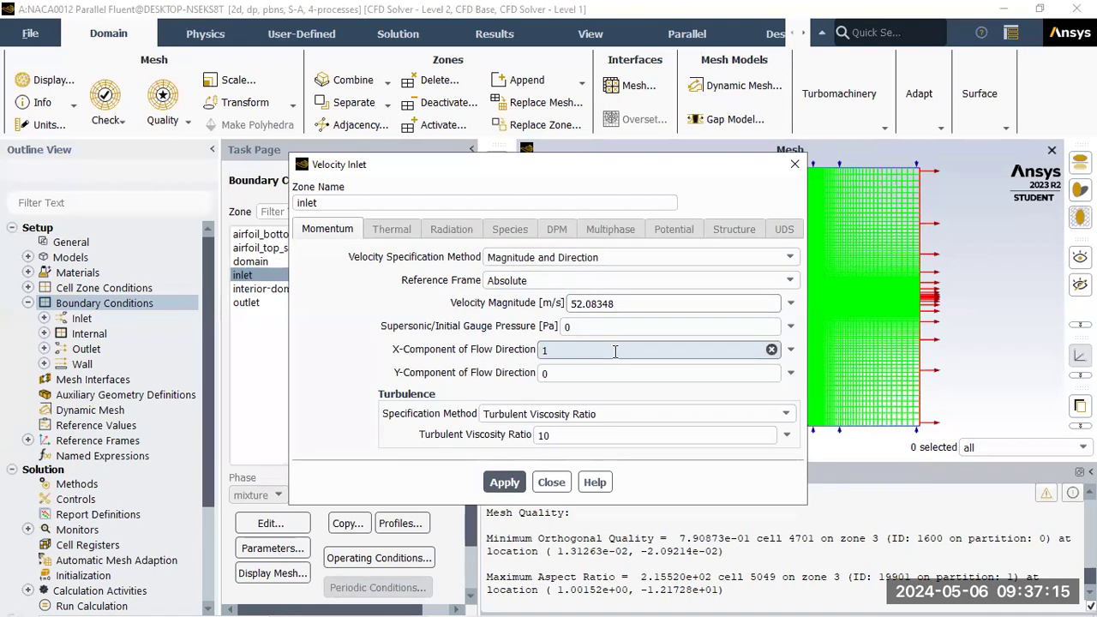
Try to define the inlet's X-component of flow direction as a cosine expression of 10.
{"action": "double_click", "coordinate": [545, 350]}
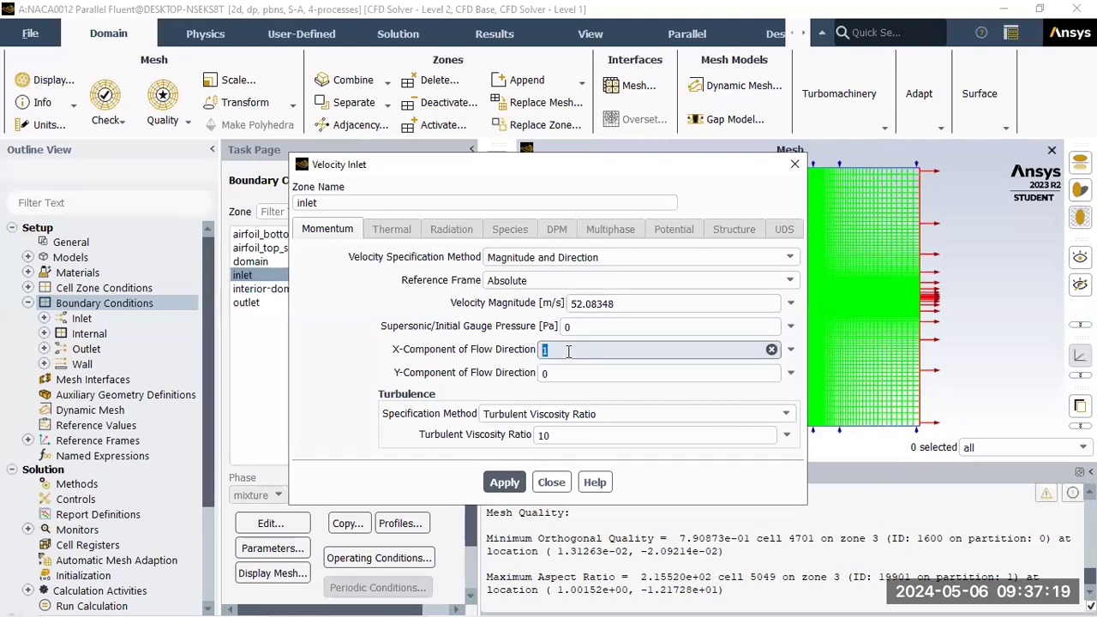
{"action": "double_click", "coordinate": [543, 374]}
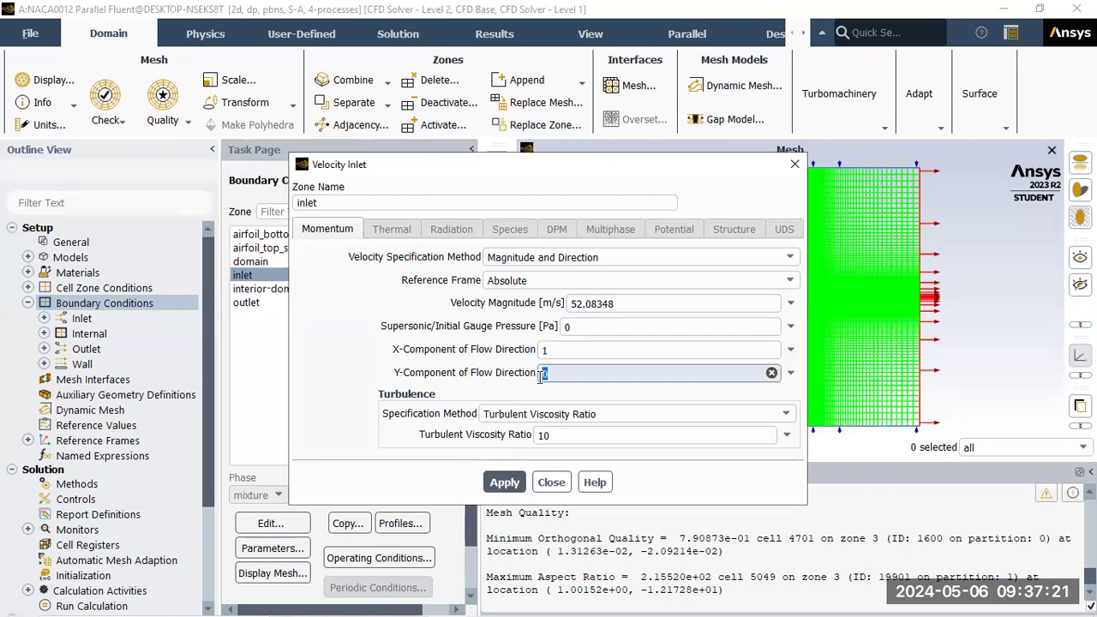
{"action": "left_click", "coordinate": [545, 352]}
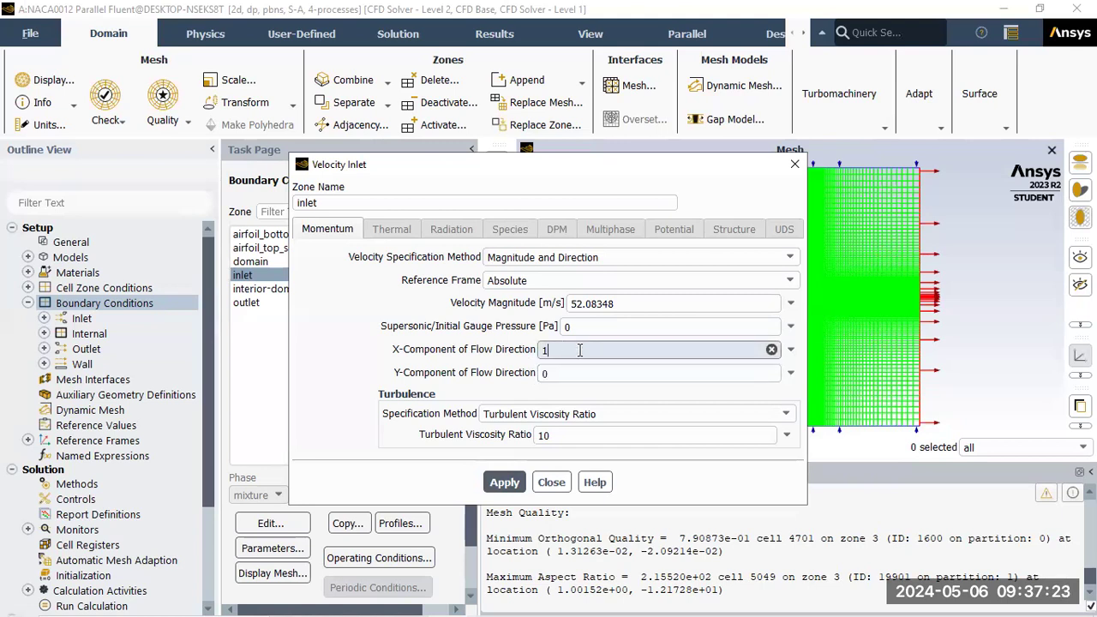
{"action": "left_click", "coordinate": [790, 351]}
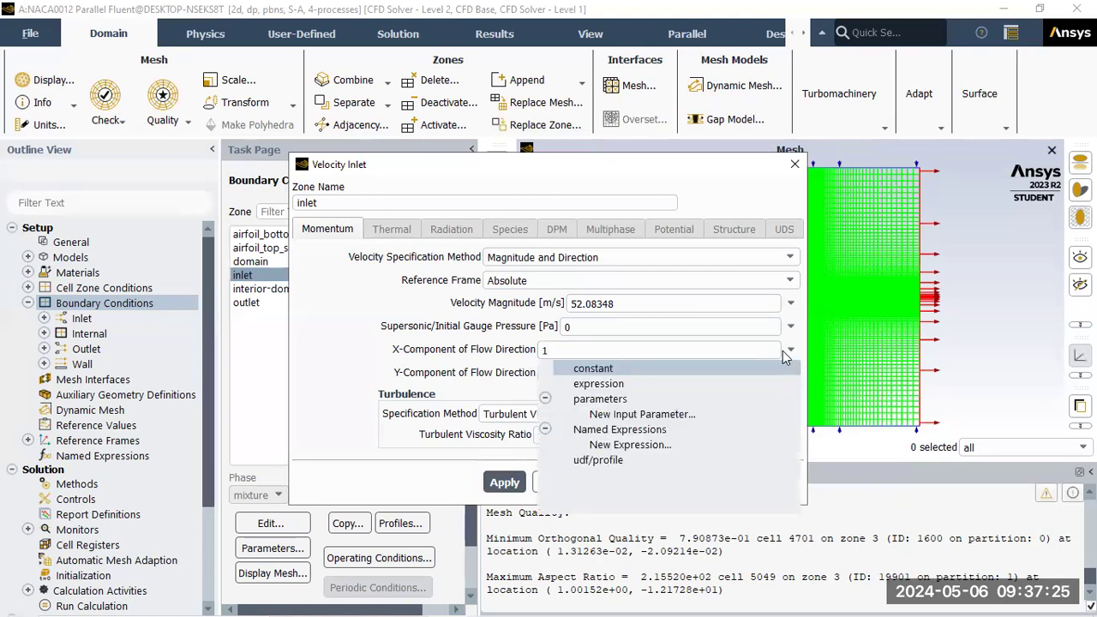
{"action": "left_click", "coordinate": [689, 377]}
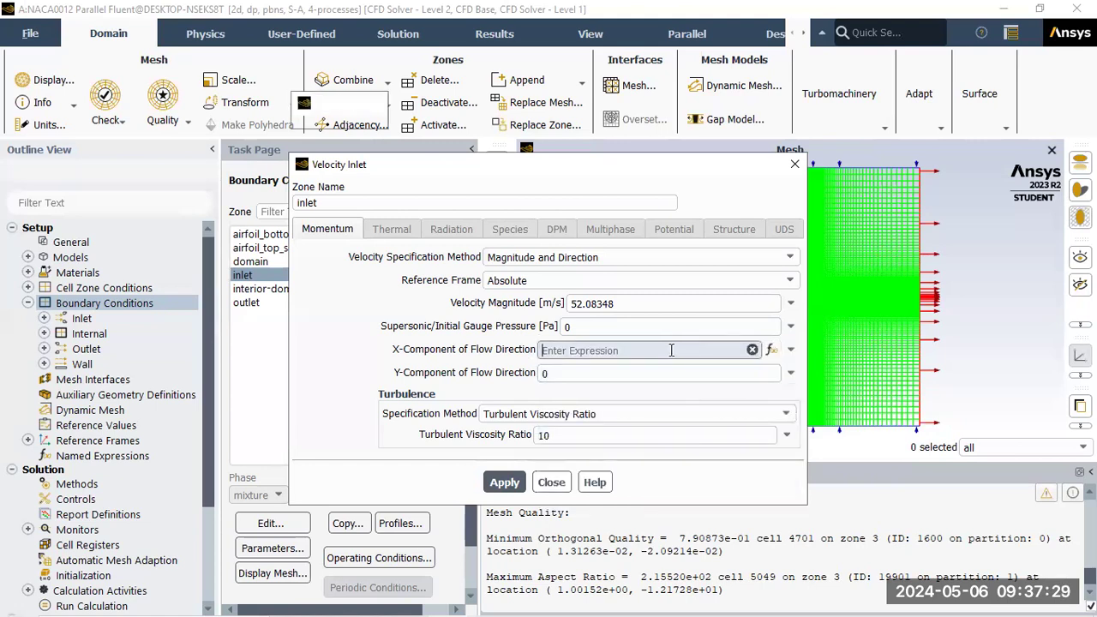
{"action": "type", "text": "cos"}
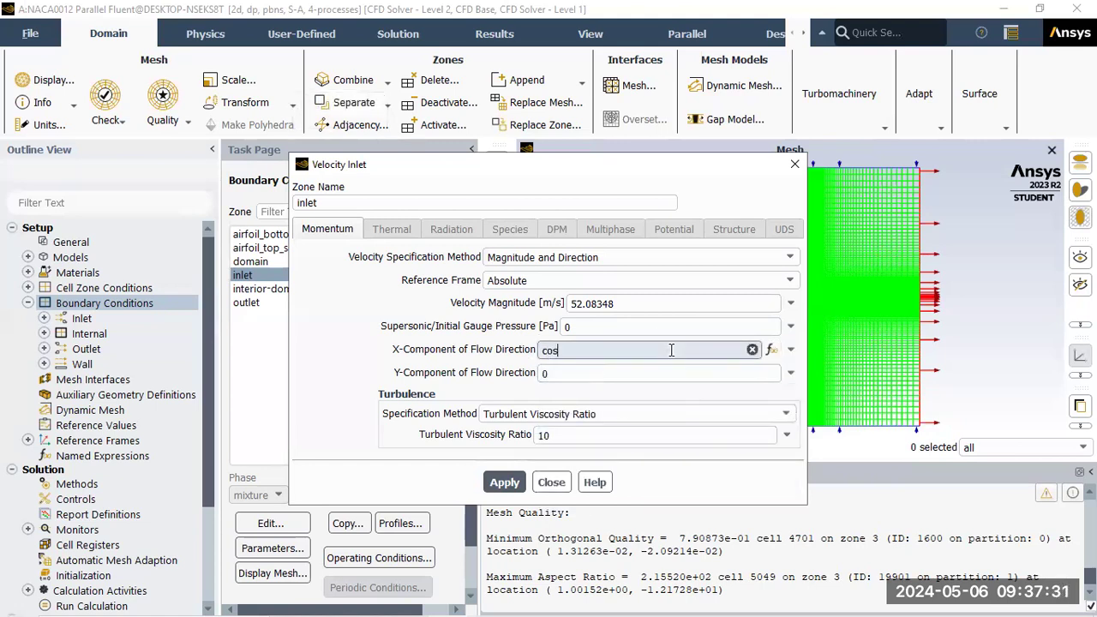
{"action": "type", "text": "10"}
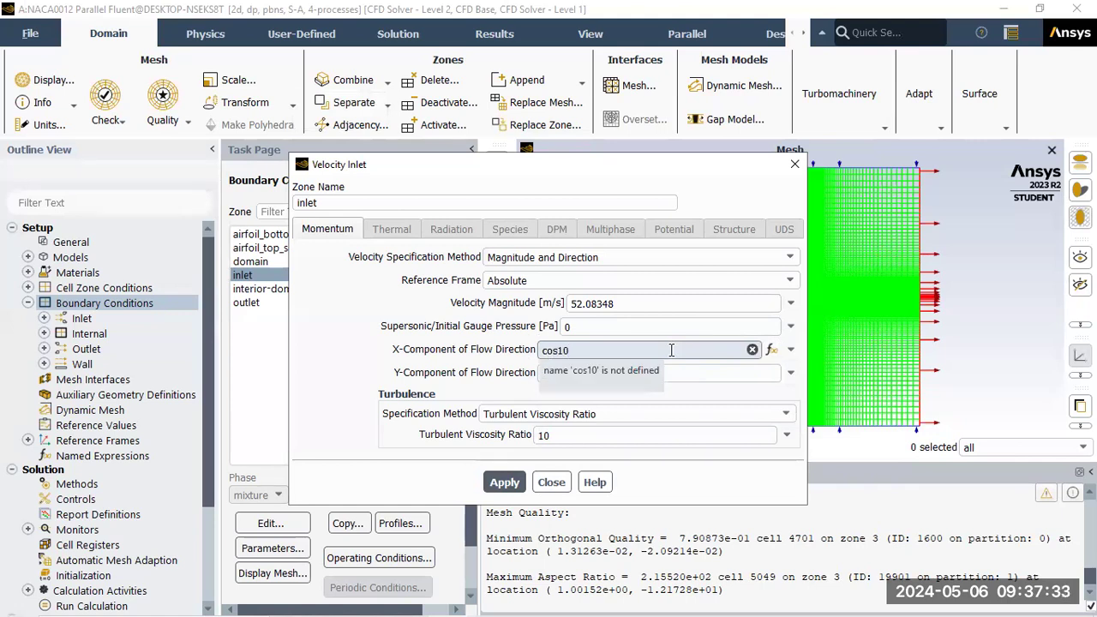
{"action": "key", "text": "Left"}
{"action": "key", "text": "Left"}
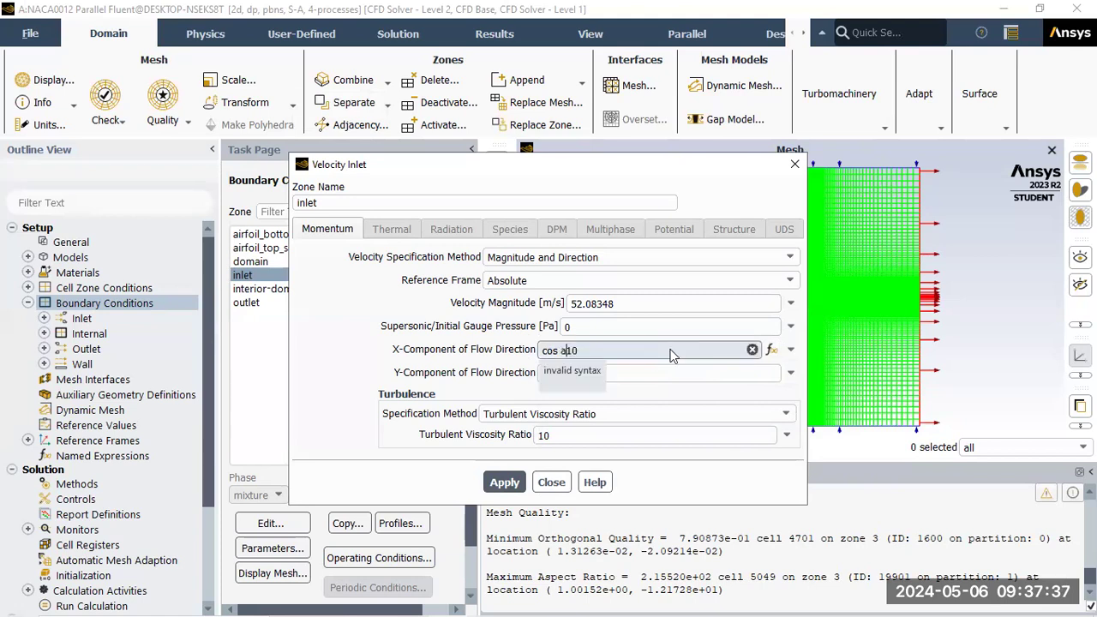
{"action": "key", "text": "BackSpace"}
{"action": "key", "text": "BackSpace"}
{"action": "key", "text": "BackSpace"}
{"action": "key", "text": "BackSpace"}
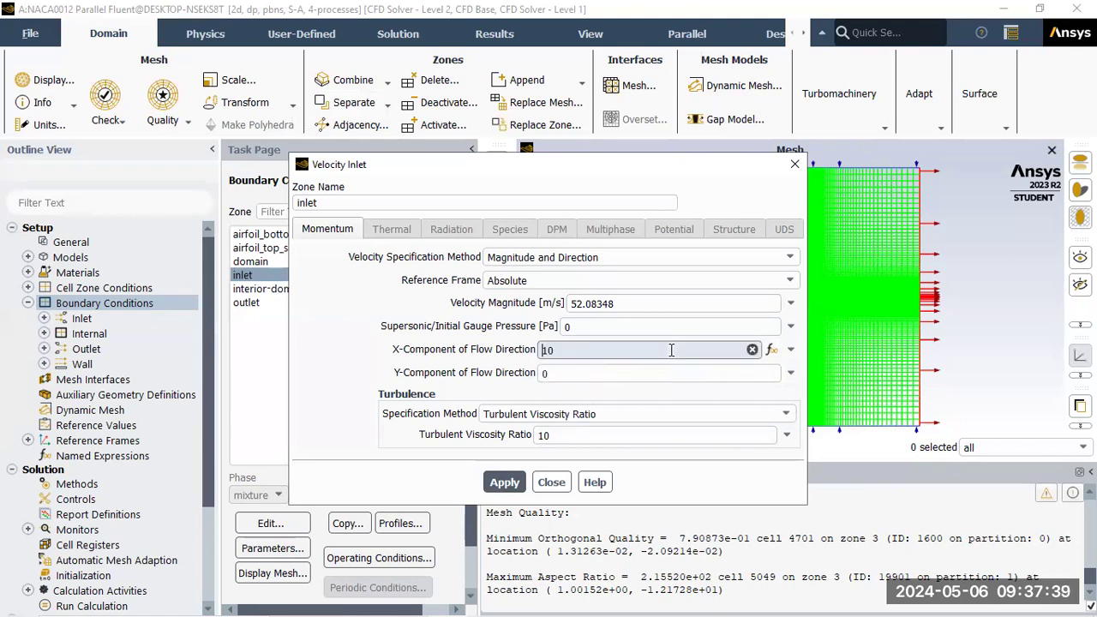
{"action": "key", "text": "BackSpace"}
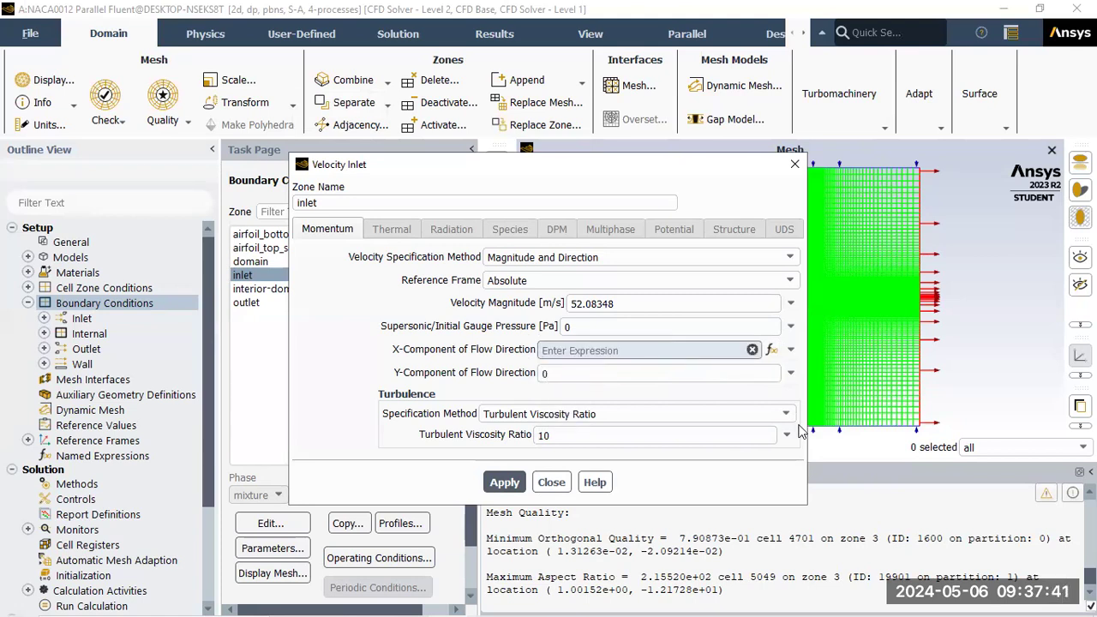
Set the inlet's X-component of flow direction to a constant 1, keeping the Y-component at 0.
{"action": "left_click", "coordinate": [790, 351]}
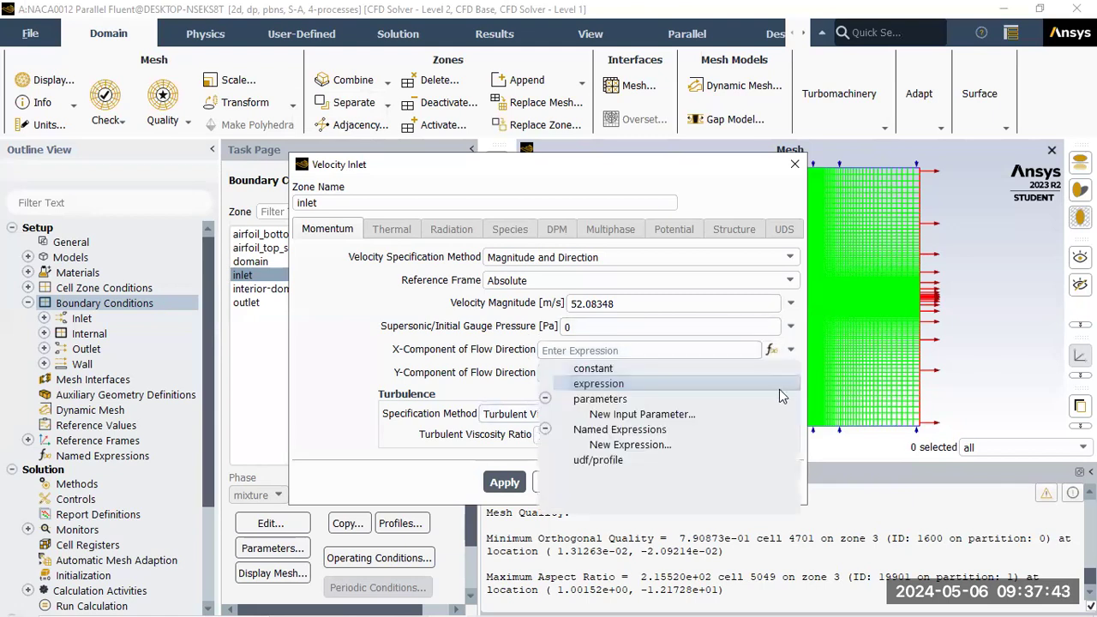
{"action": "left_click", "coordinate": [686, 384]}
{"action": "double_click", "coordinate": [619, 350]}
{"action": "type", "text": "1"}
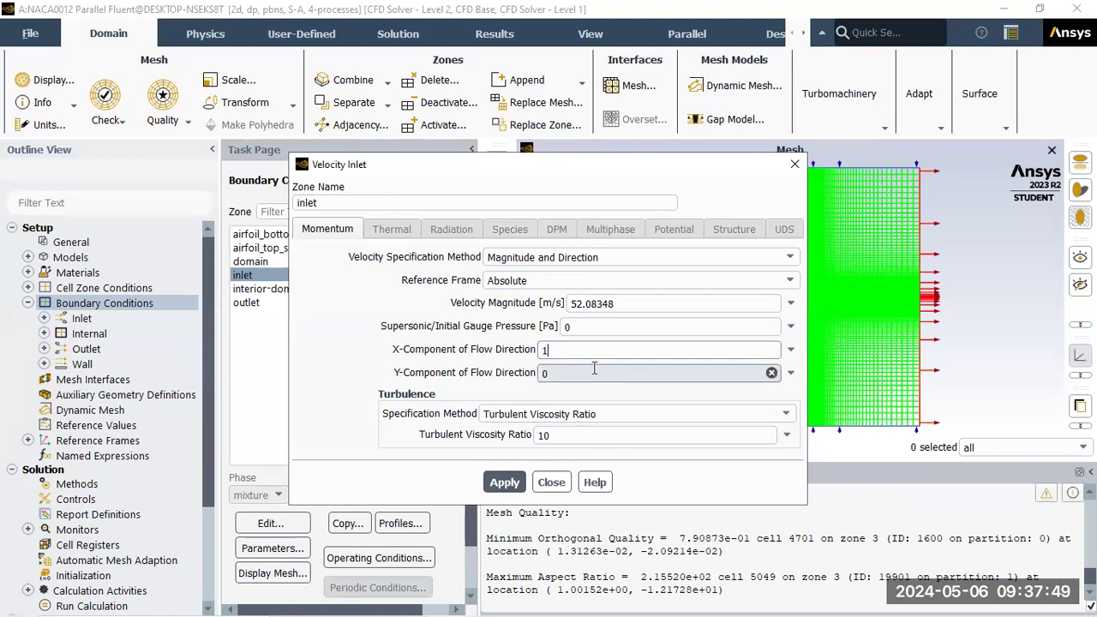
{"action": "double_click", "coordinate": [547, 372]}
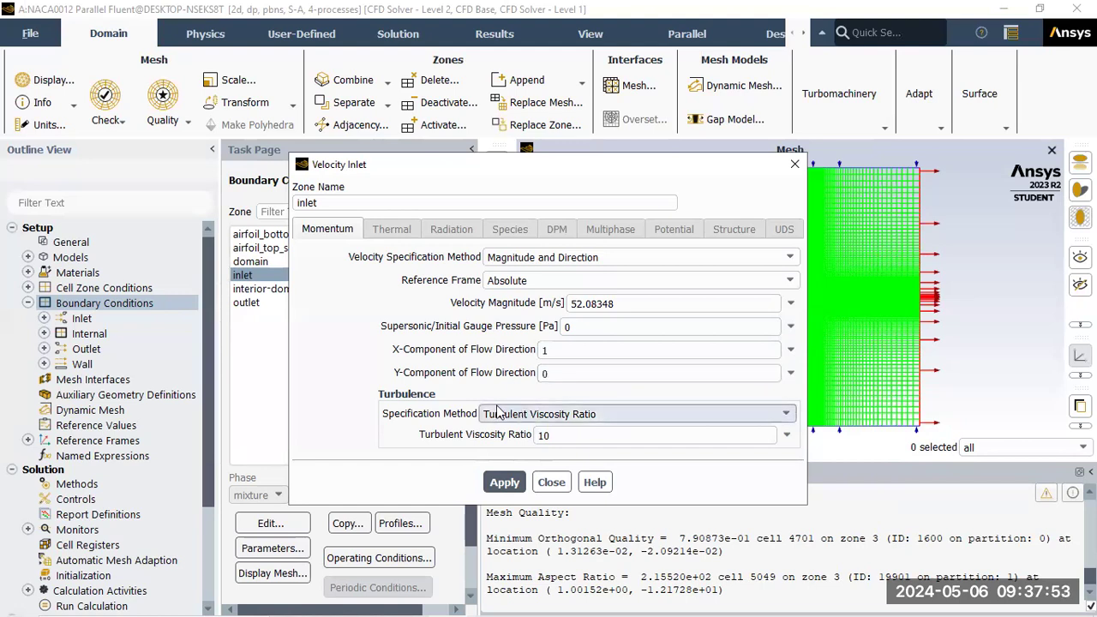
Specify the inlet turbulence by Intensity and Length Scale, with 0 % turbulent intensity and a 0.01 m turbulent length scale.
{"action": "left_click", "coordinate": [605, 422]}
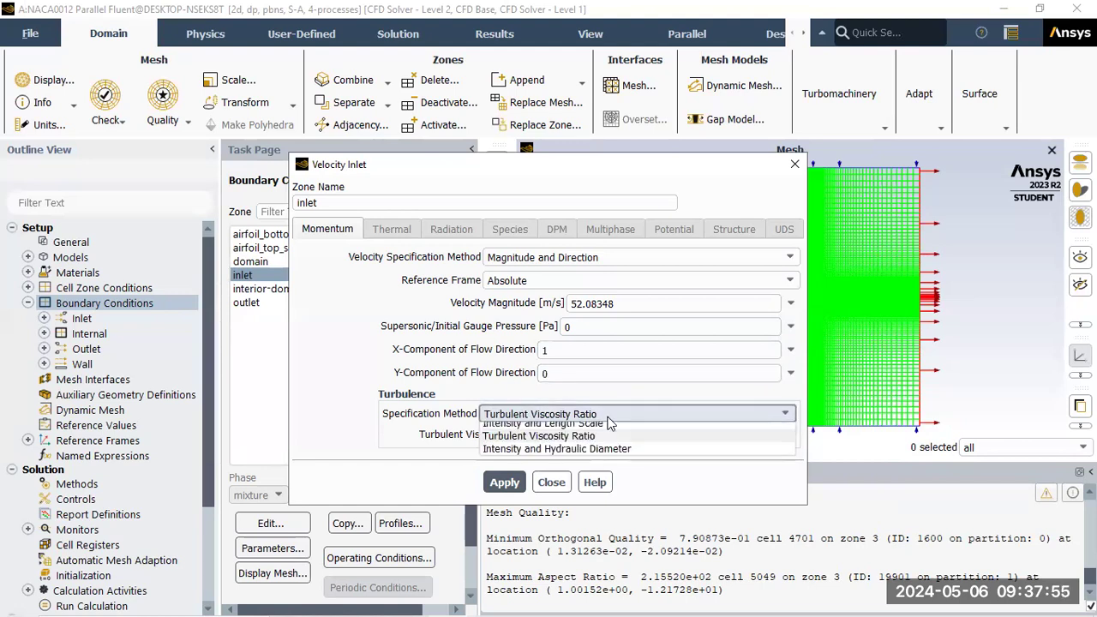
{"action": "left_click", "coordinate": [611, 445]}
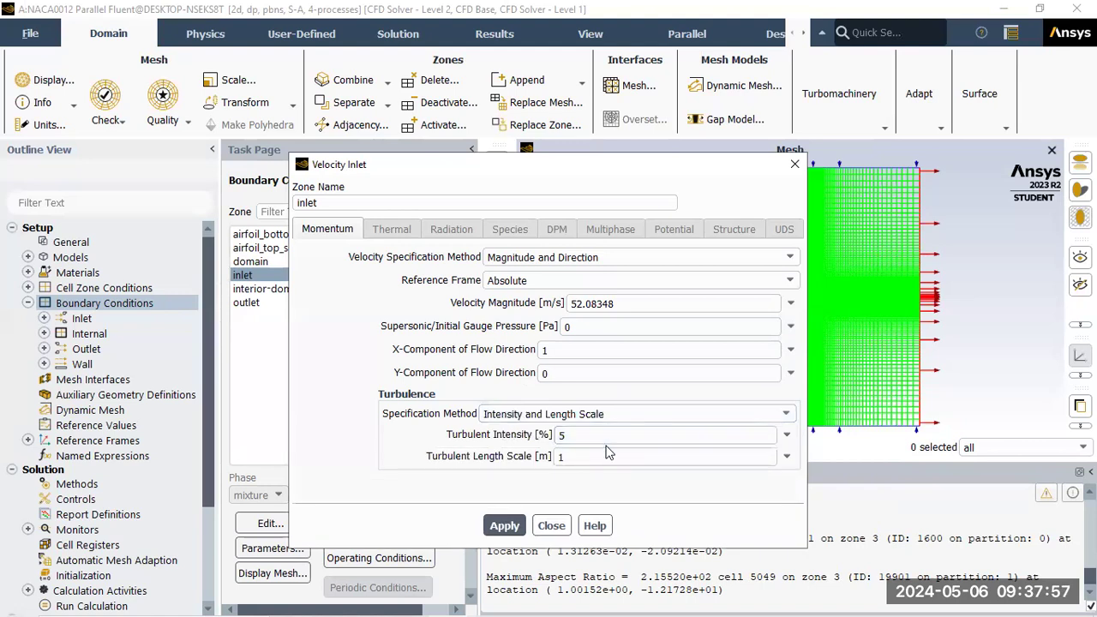
{"action": "left_click", "coordinate": [614, 435]}
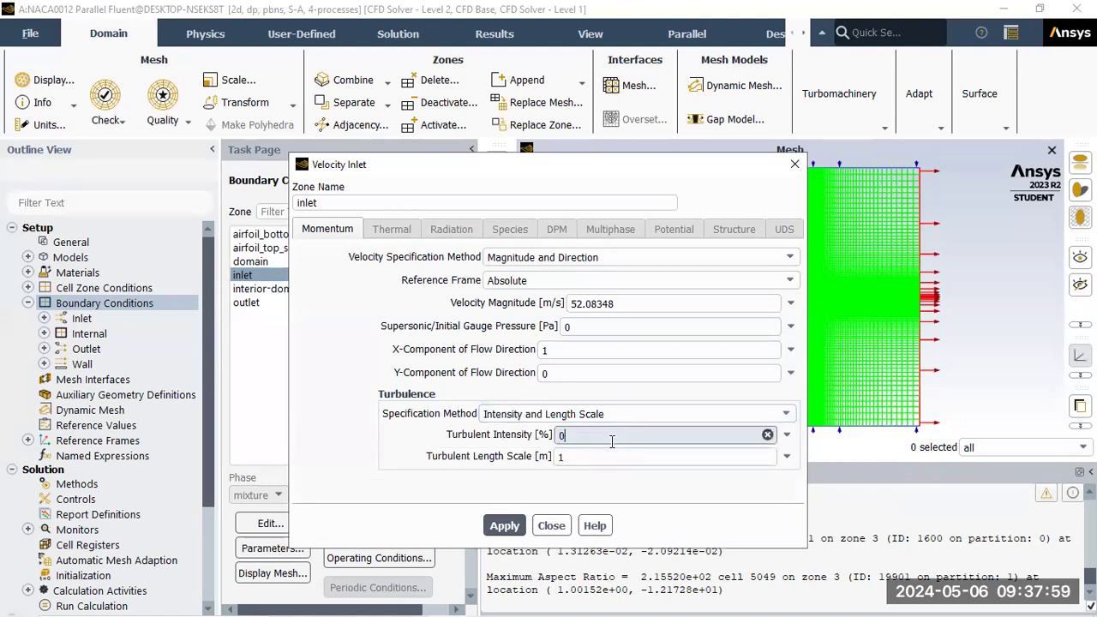
{"action": "left_click", "coordinate": [610, 456]}
{"action": "type", "text": "0.01"}
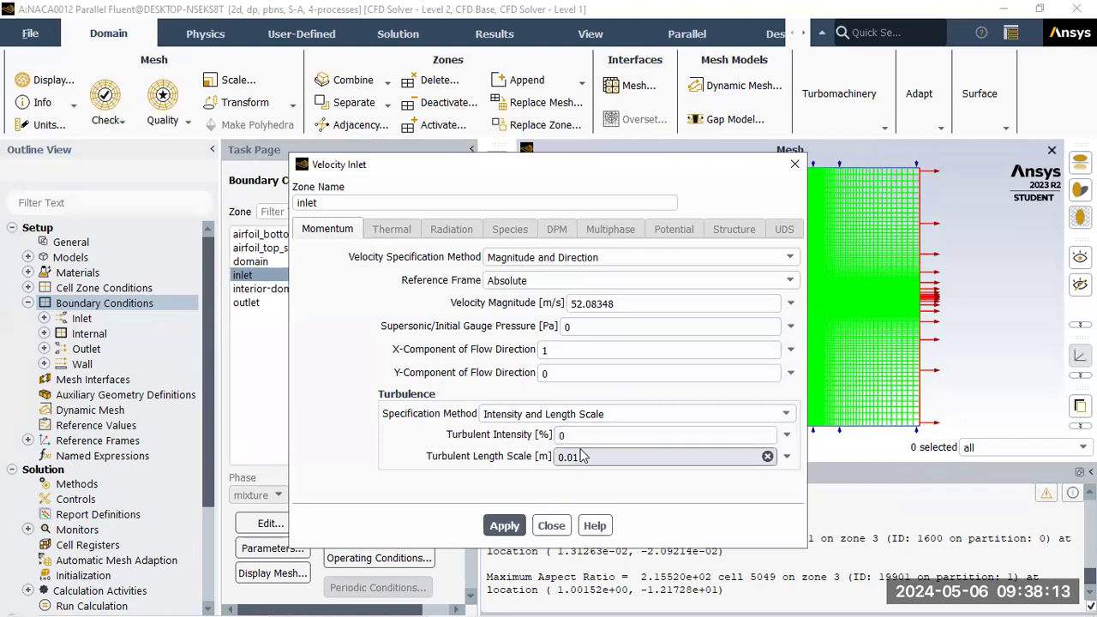
{"action": "left_click", "coordinate": [552, 526]}
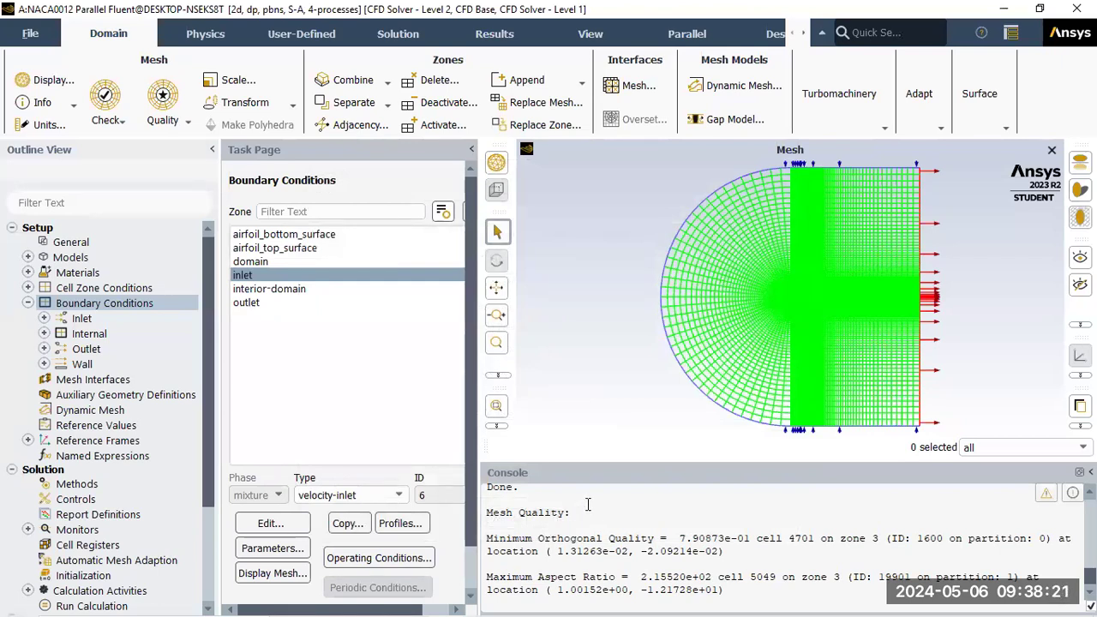
Check the boundary types assigned to the interior-domain and outlet zones.
{"action": "left_click", "coordinate": [283, 290]}
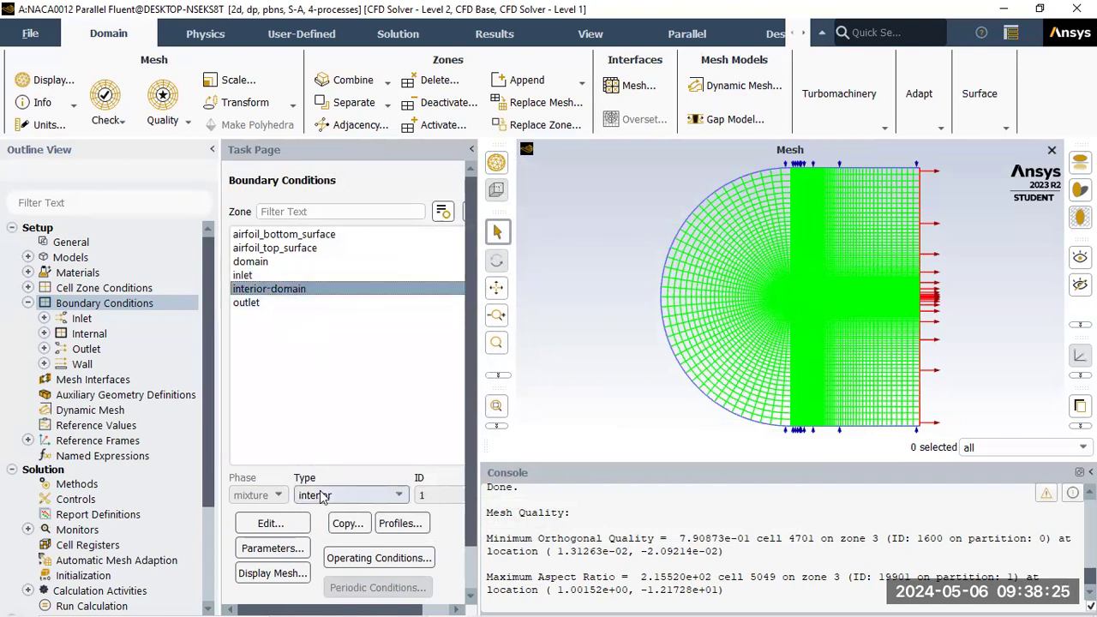
{"action": "left_click", "coordinate": [249, 304]}
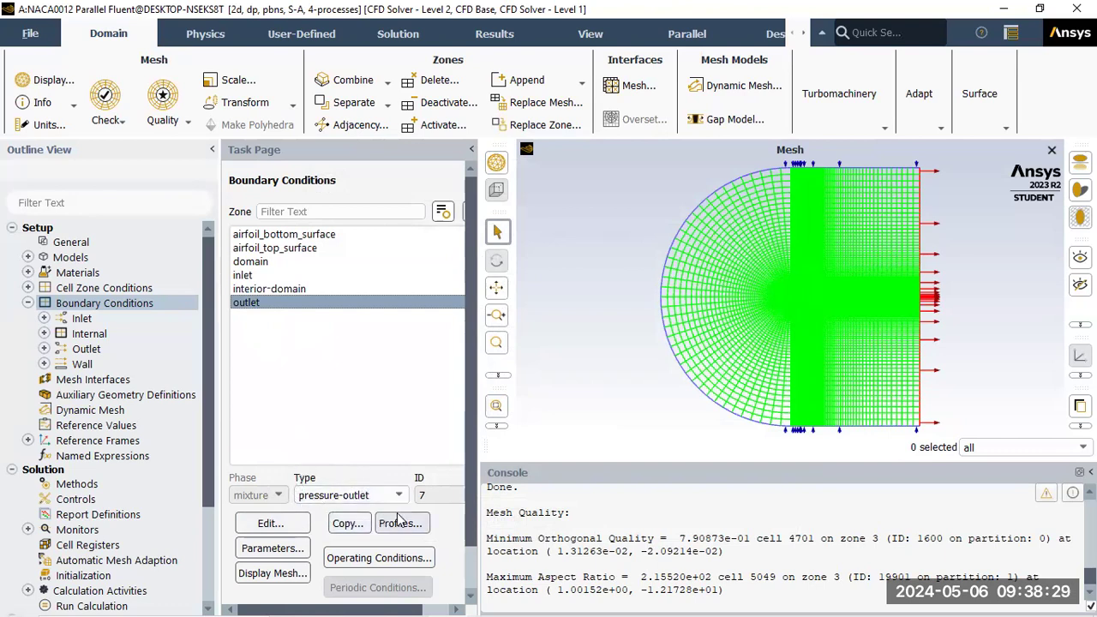
Switch the outlet's backflow turbulence specification method to Intensity and Length Scale.
{"action": "left_click", "coordinate": [270, 523]}
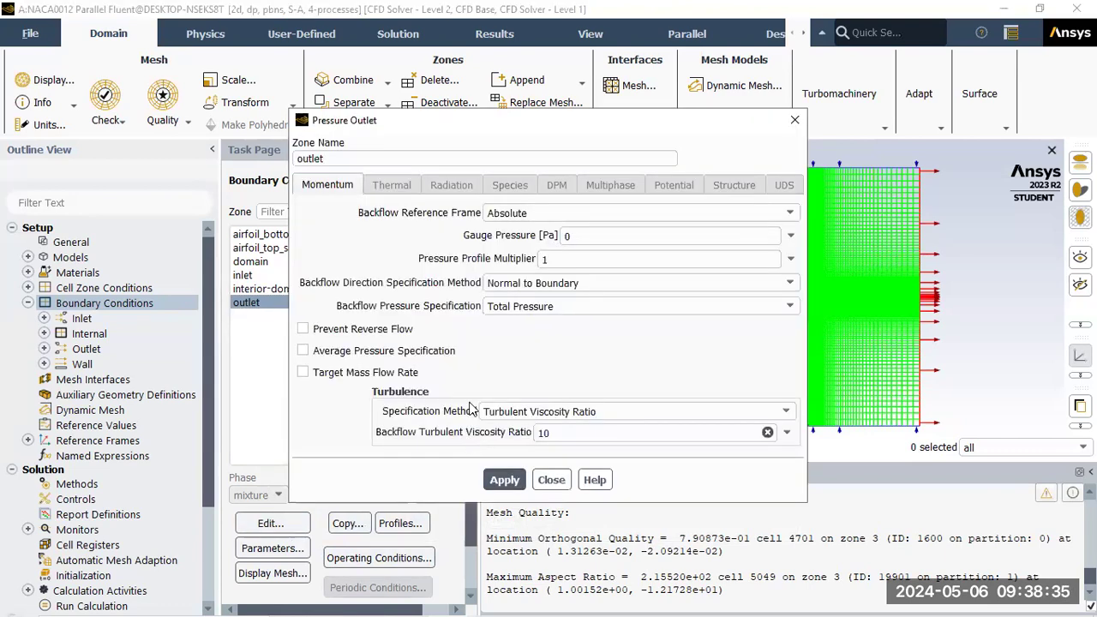
{"action": "left_click", "coordinate": [598, 412]}
{"action": "left_click", "coordinate": [597, 440]}
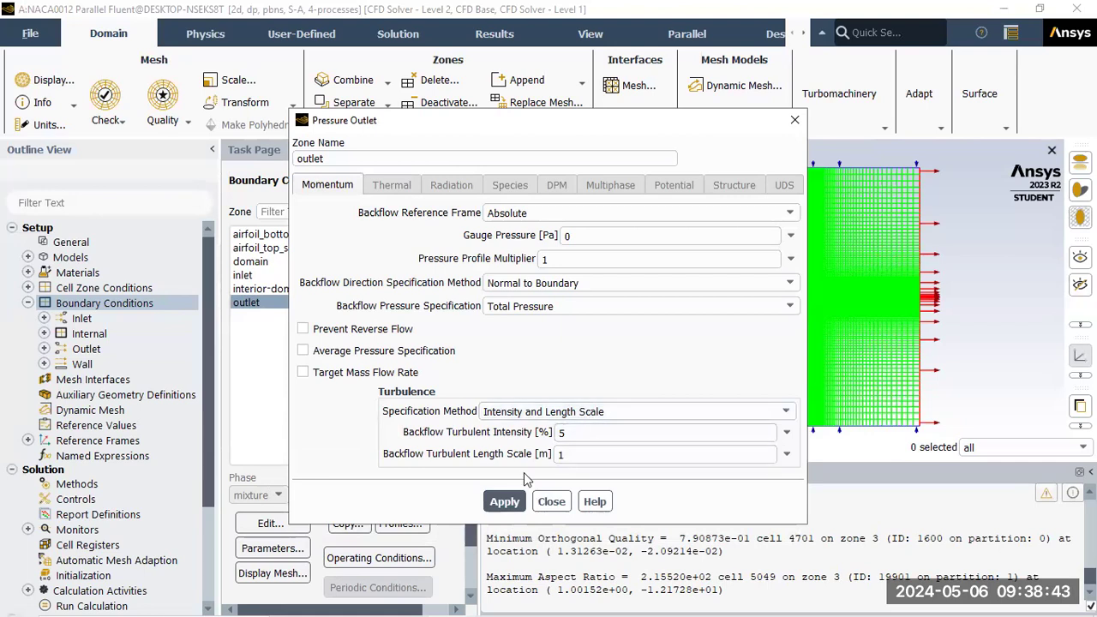
{"action": "left_click", "coordinate": [555, 504]}
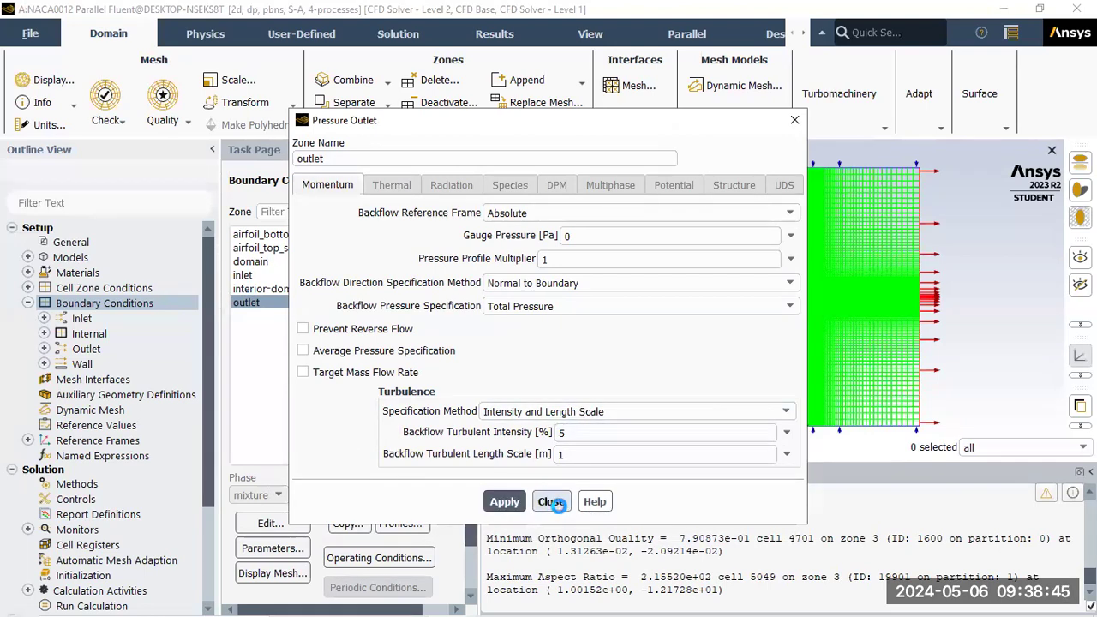
{"action": "left_click", "coordinate": [551, 507]}
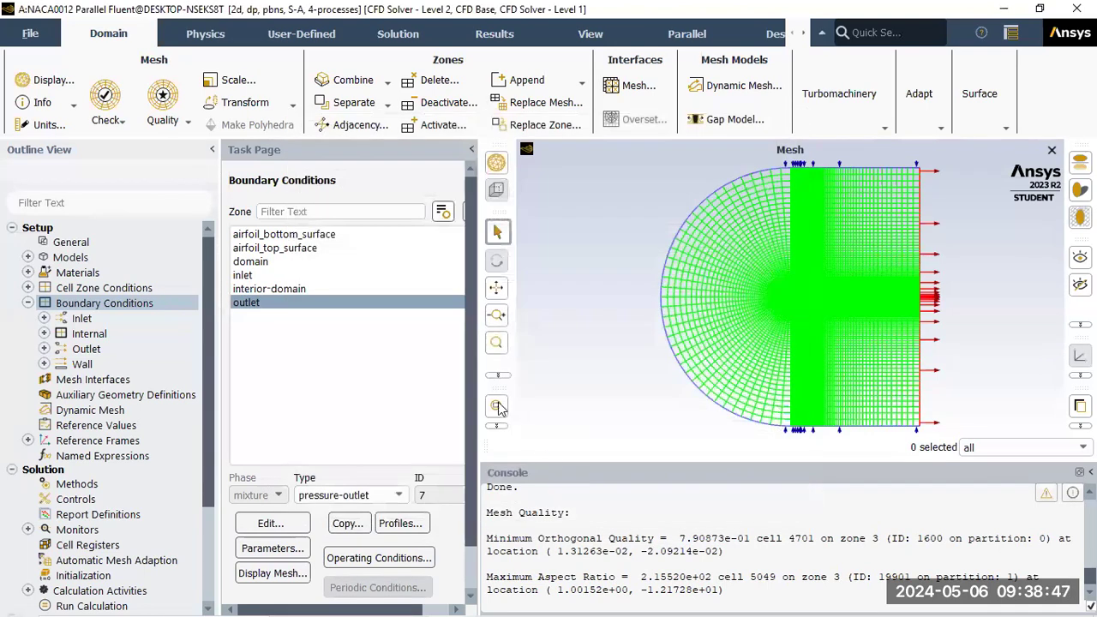
Compute the reference values from the inlet zone and check the reference velocity.
{"action": "left_click", "coordinate": [28, 303]}
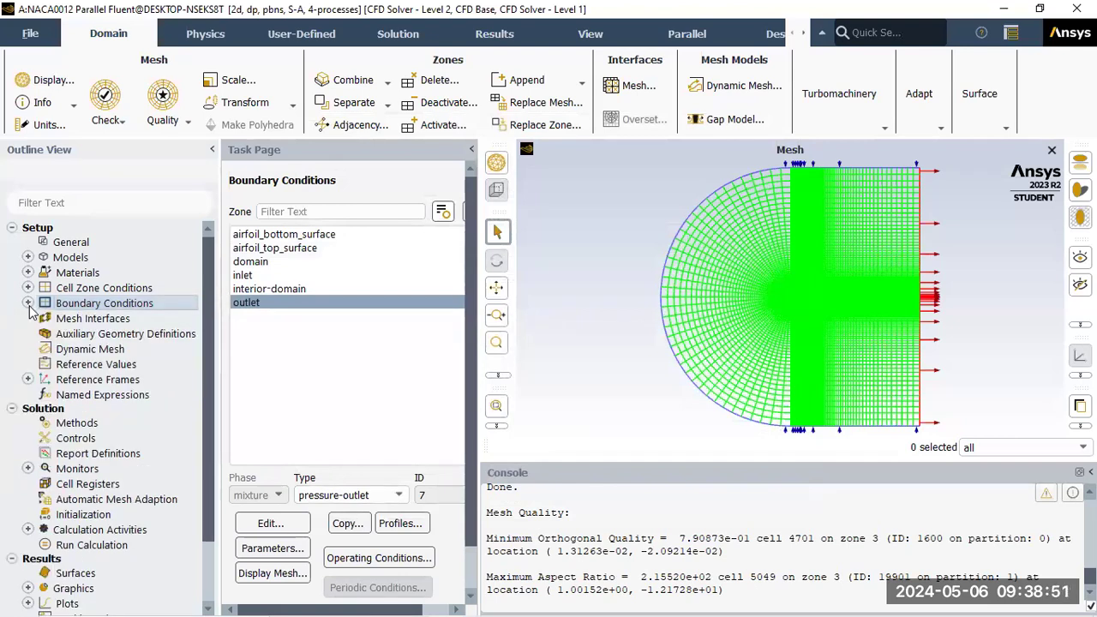
{"action": "left_click", "coordinate": [108, 365]}
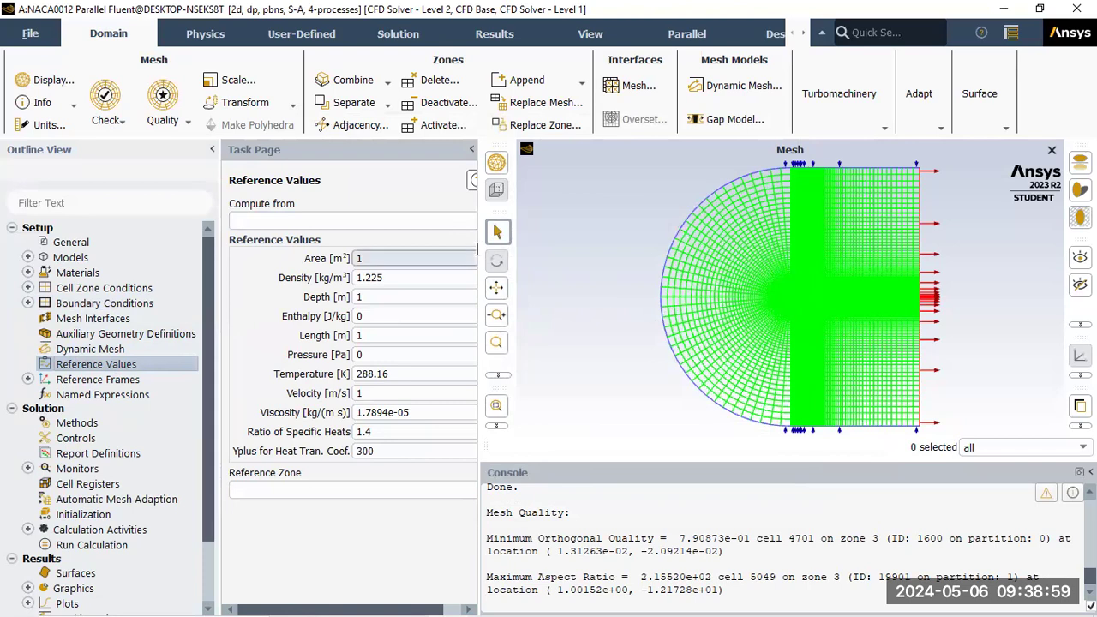
{"action": "left_click_drag", "start_coordinate": [477, 243], "coordinate": [509, 238]}
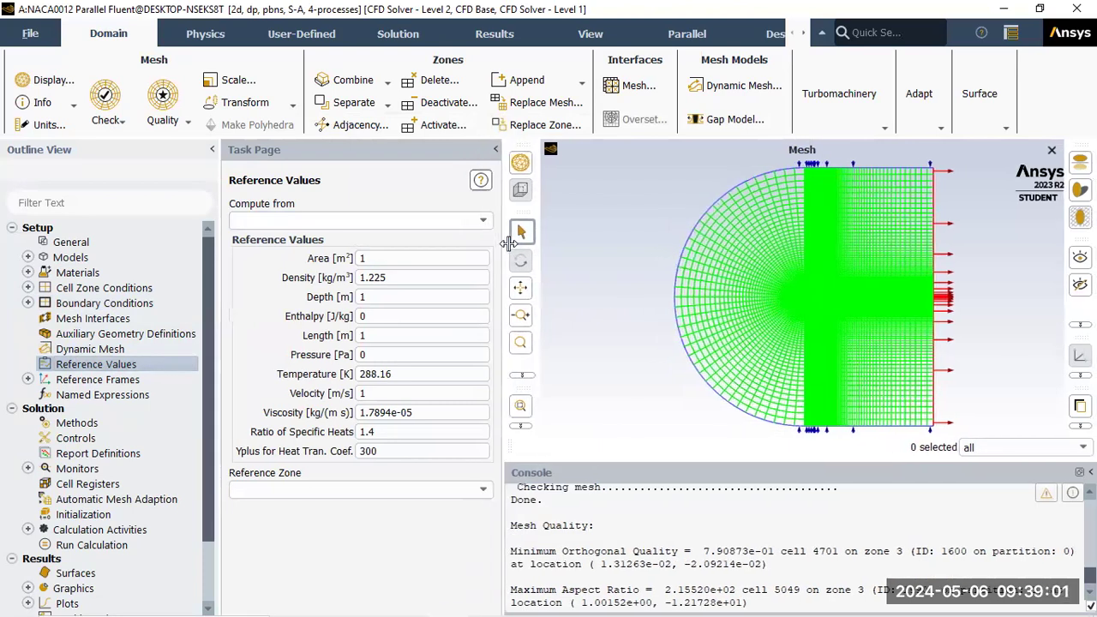
{"action": "left_click", "coordinate": [487, 221]}
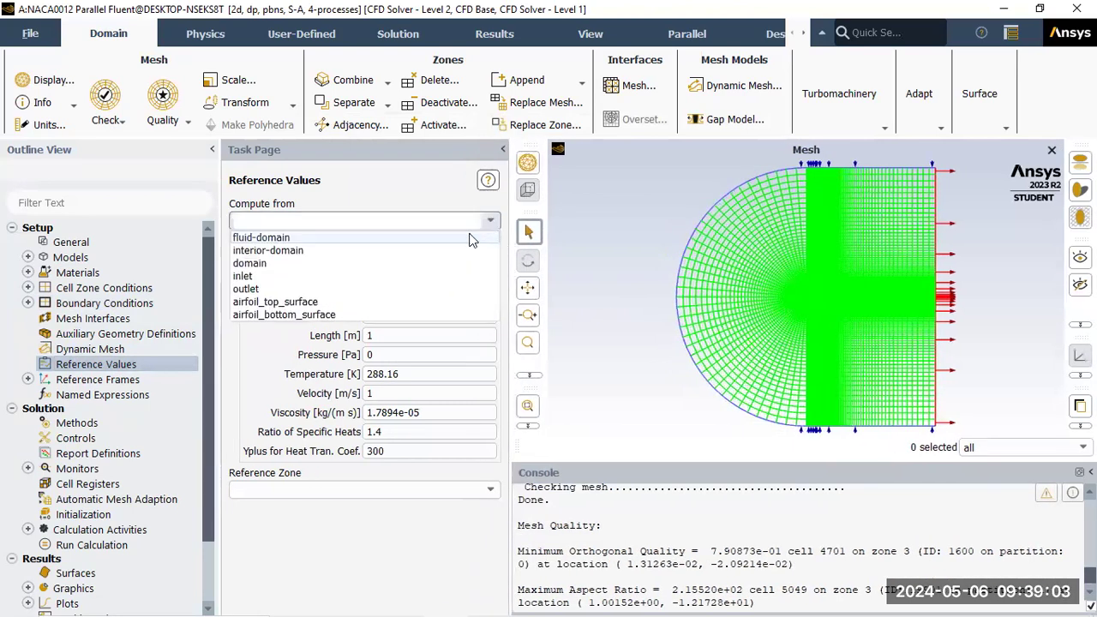
{"action": "left_click", "coordinate": [399, 276]}
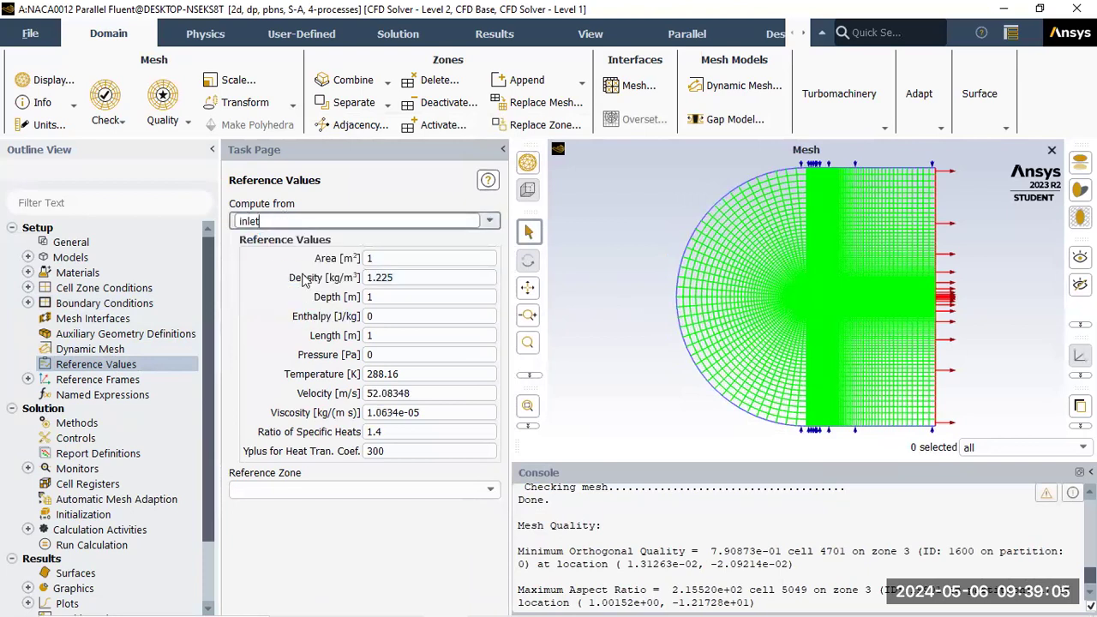
{"action": "double_click", "coordinate": [403, 393]}
{"action": "key", "text": "Tab"}
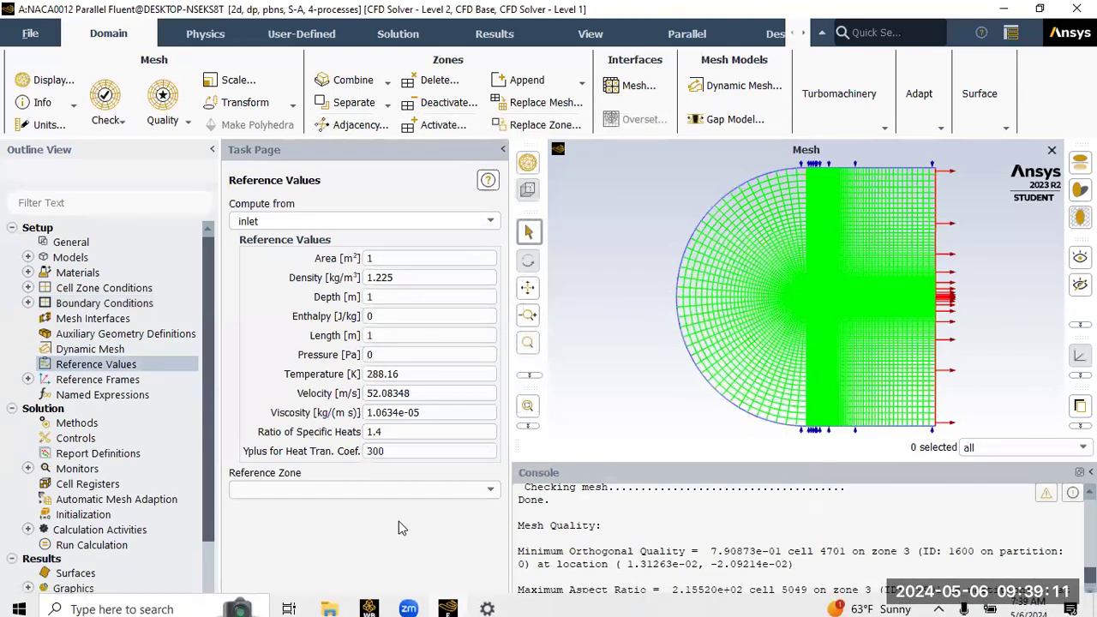
{"action": "left_click", "coordinate": [395, 394]}
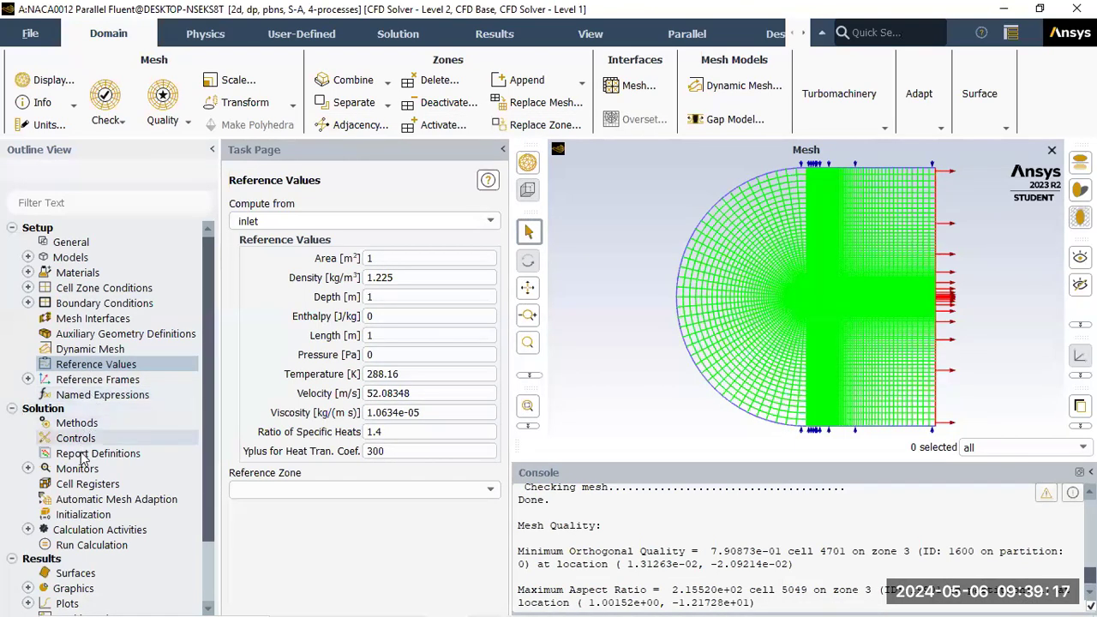
Create a drag coefficient report definition named drag_coeff covering both airfoil_bottom_surface and airfoil_top_surface.
{"action": "double_click", "coordinate": [156, 456]}
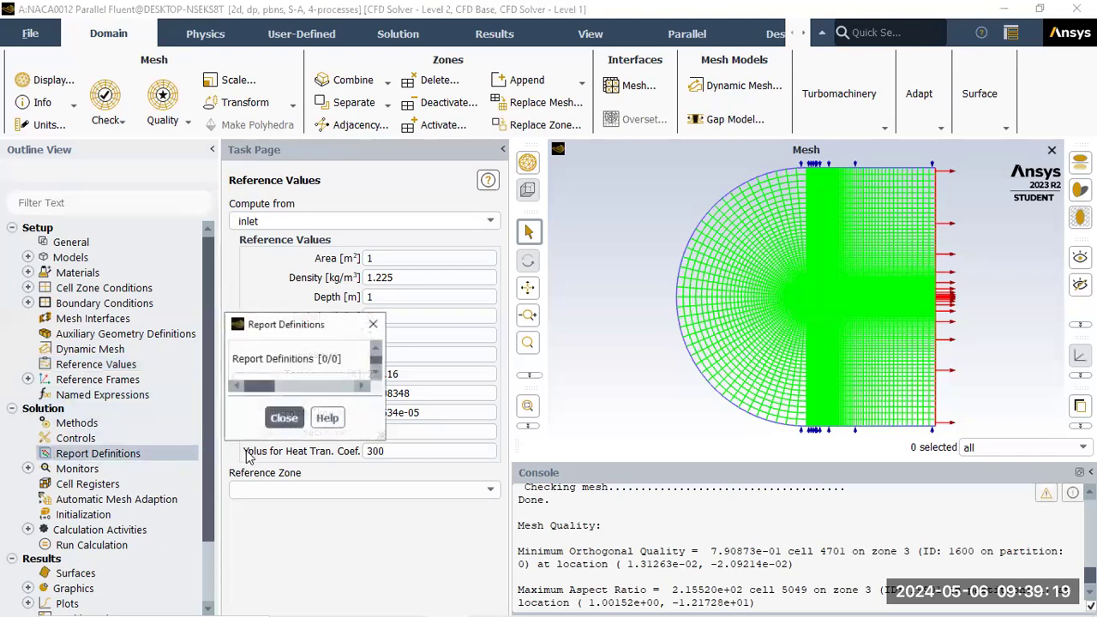
{"action": "left_click", "coordinate": [349, 274]}
{"action": "mouse_move", "coordinate": [360, 331]}
{"action": "left_click", "coordinate": [471, 336]}
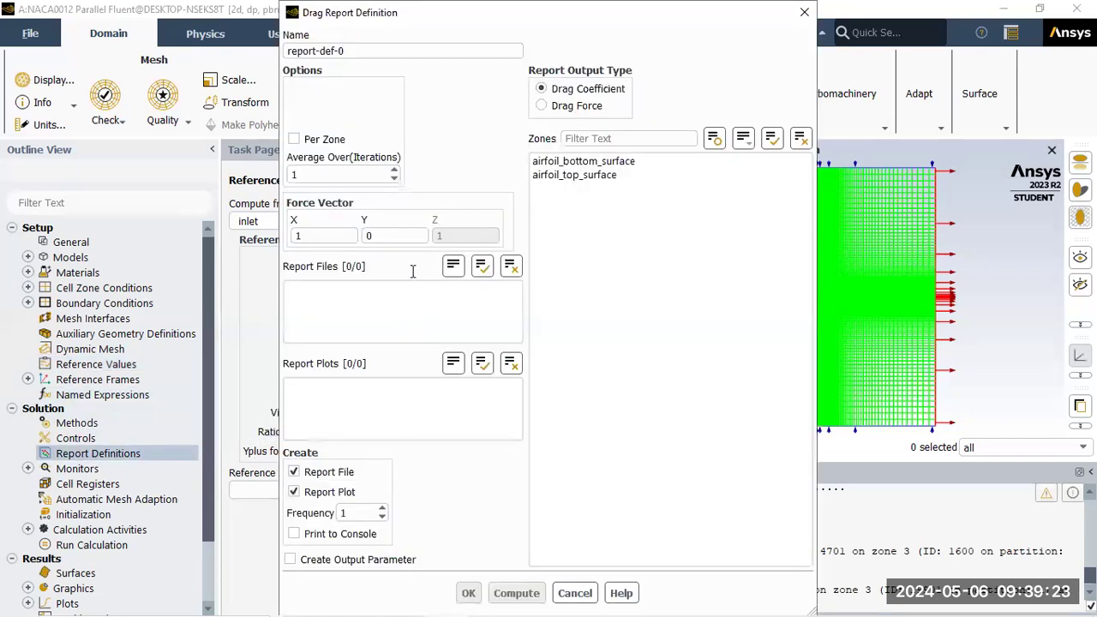
{"action": "left_click_drag", "start_coordinate": [378, 51], "coordinate": [276, 49]}
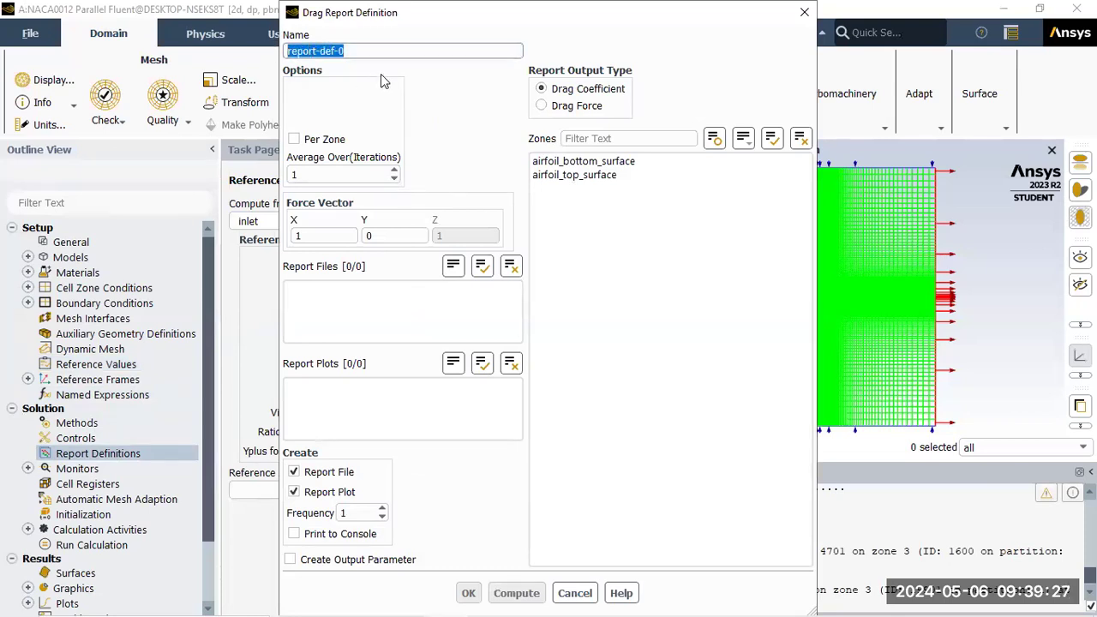
{"action": "type", "text": "drag_coeff"}
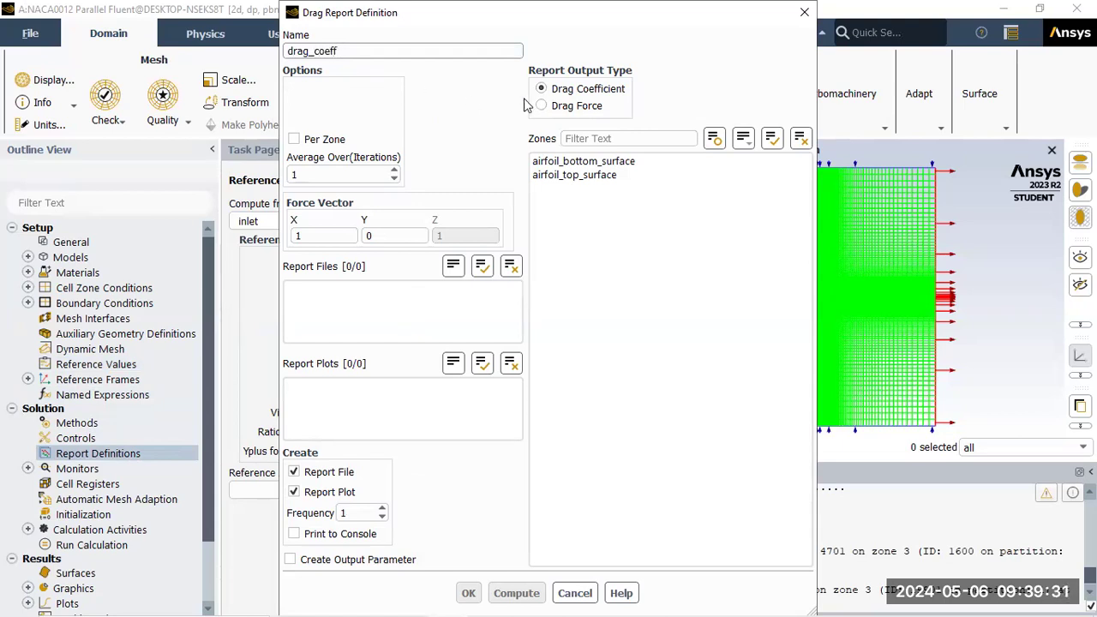
{"action": "left_click", "coordinate": [593, 175]}
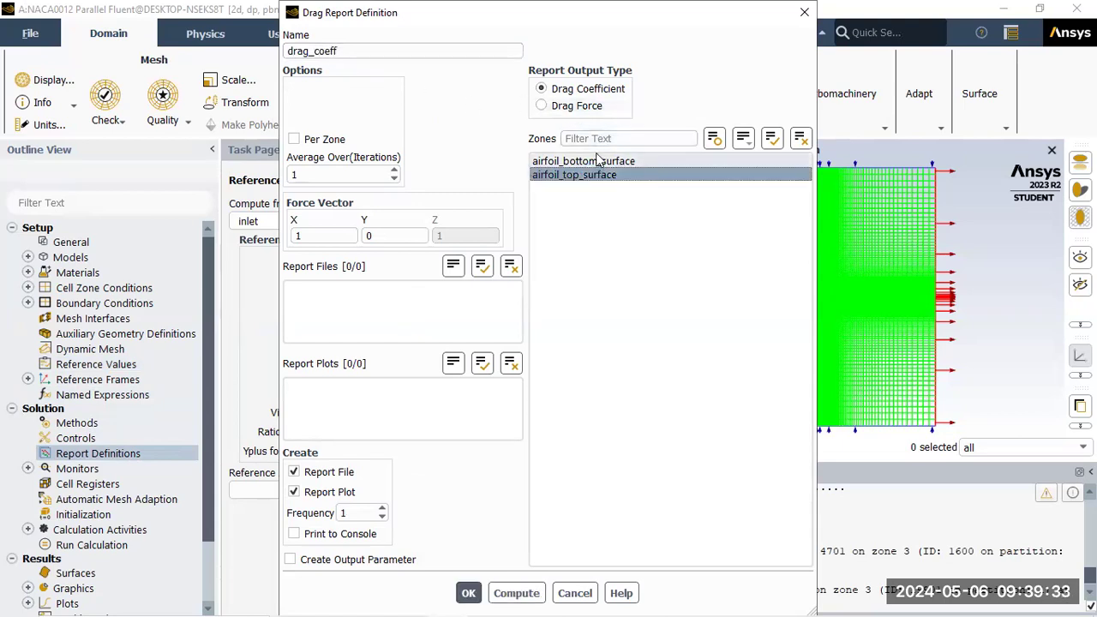
{"action": "left_click", "coordinate": [678, 161]}
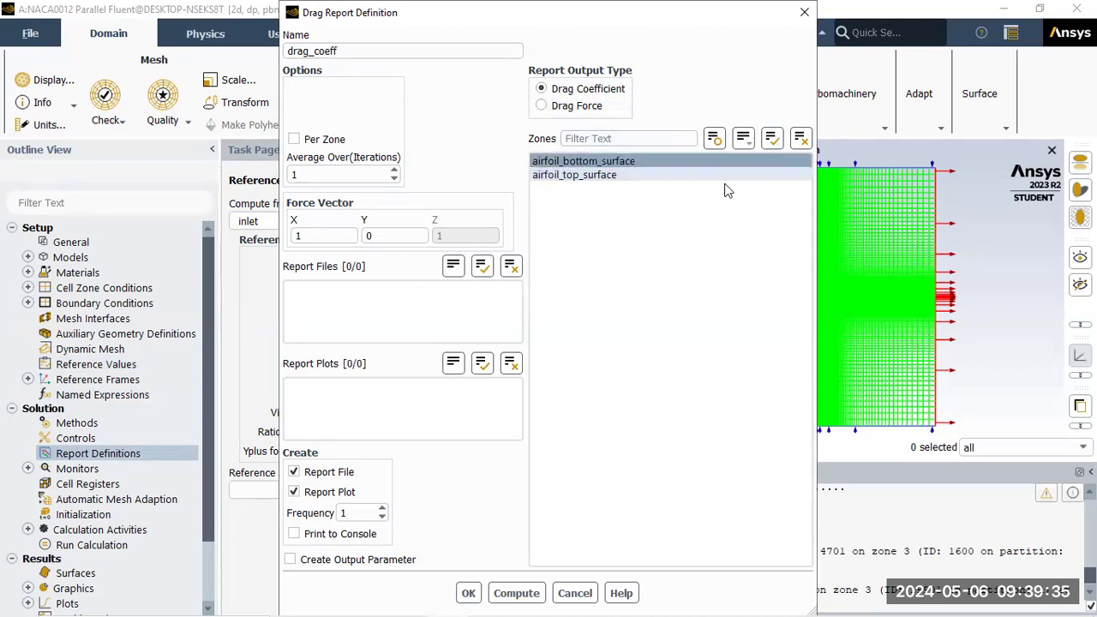
{"action": "left_click", "coordinate": [542, 176]}
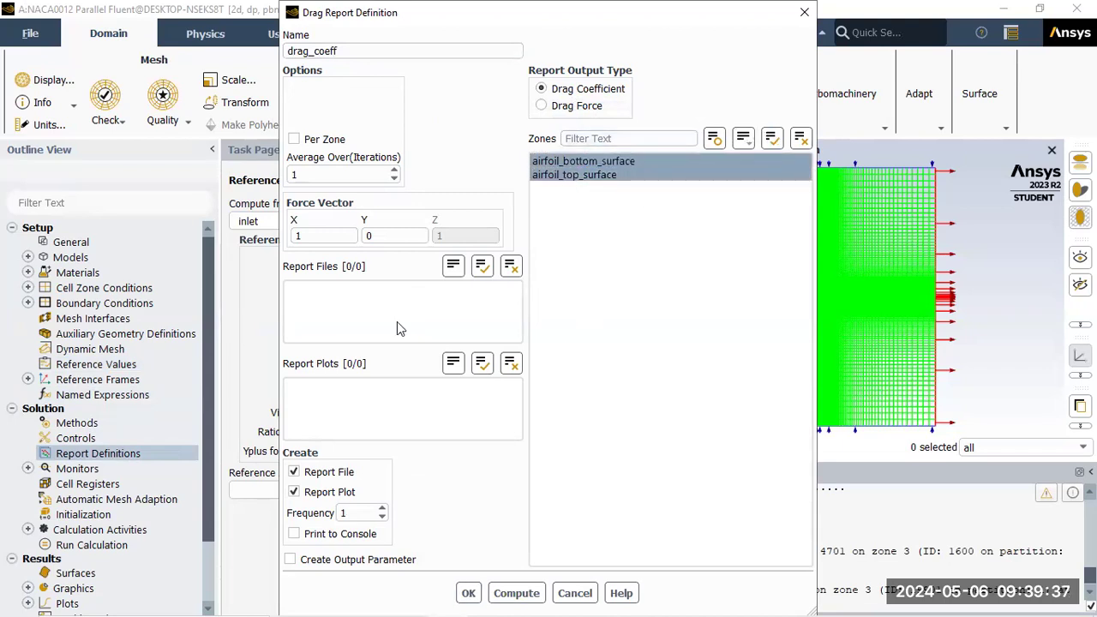
Keep the drag force vector at X 1 and Y 0, and save the report definition with Print to Console enabled.
{"action": "left_click_drag", "start_coordinate": [320, 234], "coordinate": [296, 237]}
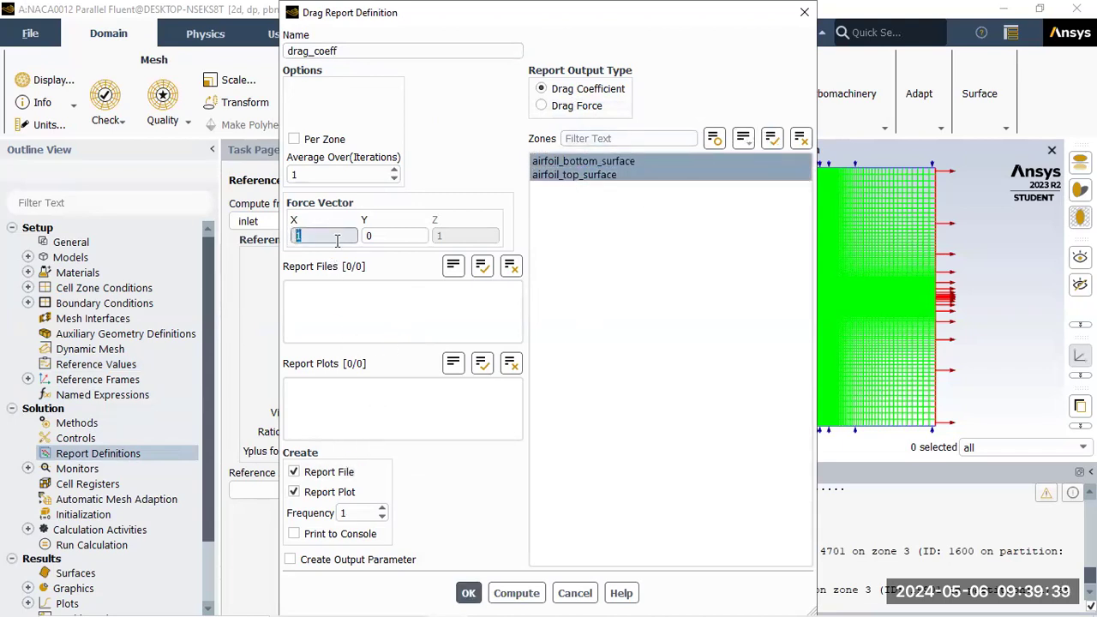
{"action": "left_click_drag", "start_coordinate": [383, 237], "coordinate": [329, 243]}
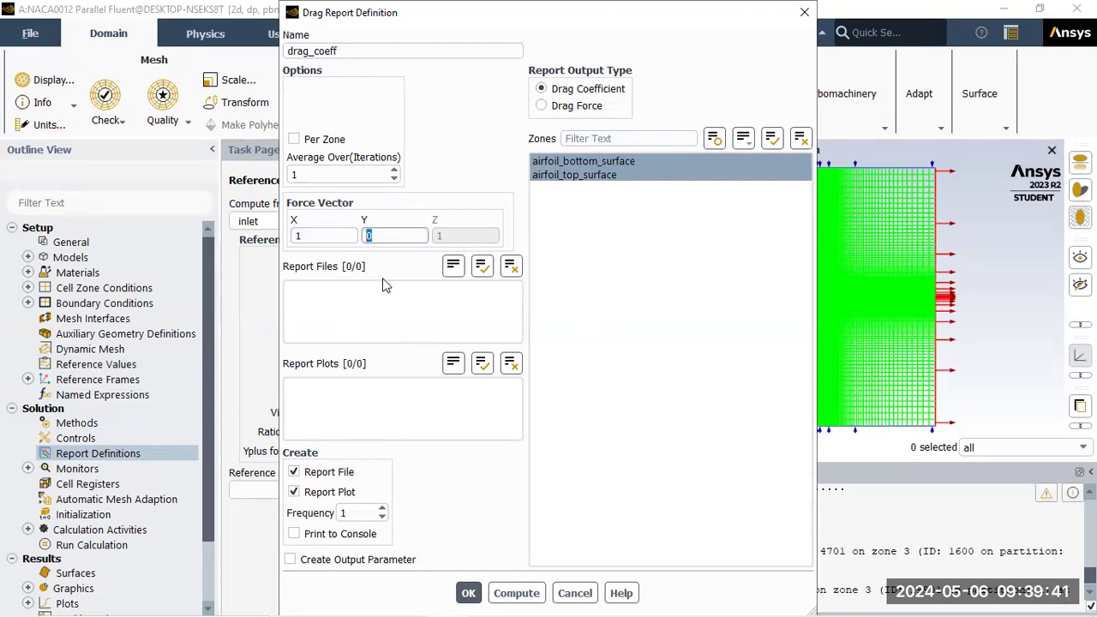
{"action": "left_click_drag", "start_coordinate": [311, 238], "coordinate": [293, 238]}
{"action": "left_click_drag", "start_coordinate": [386, 235], "coordinate": [365, 237]}
{"action": "left_click", "coordinate": [590, 272]}
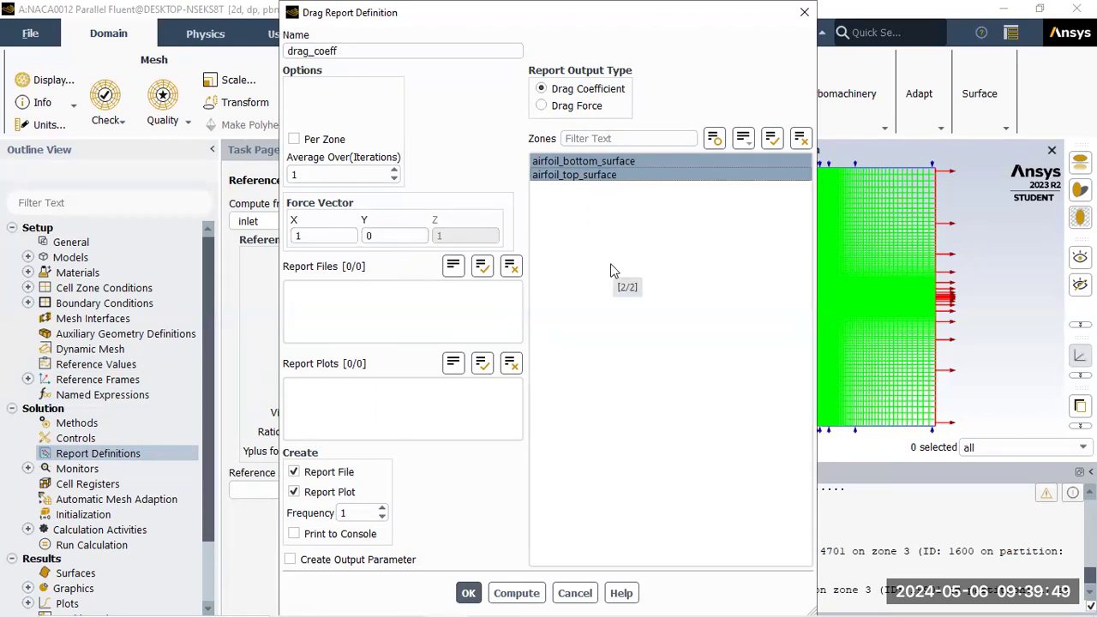
{"action": "left_click", "coordinate": [332, 240]}
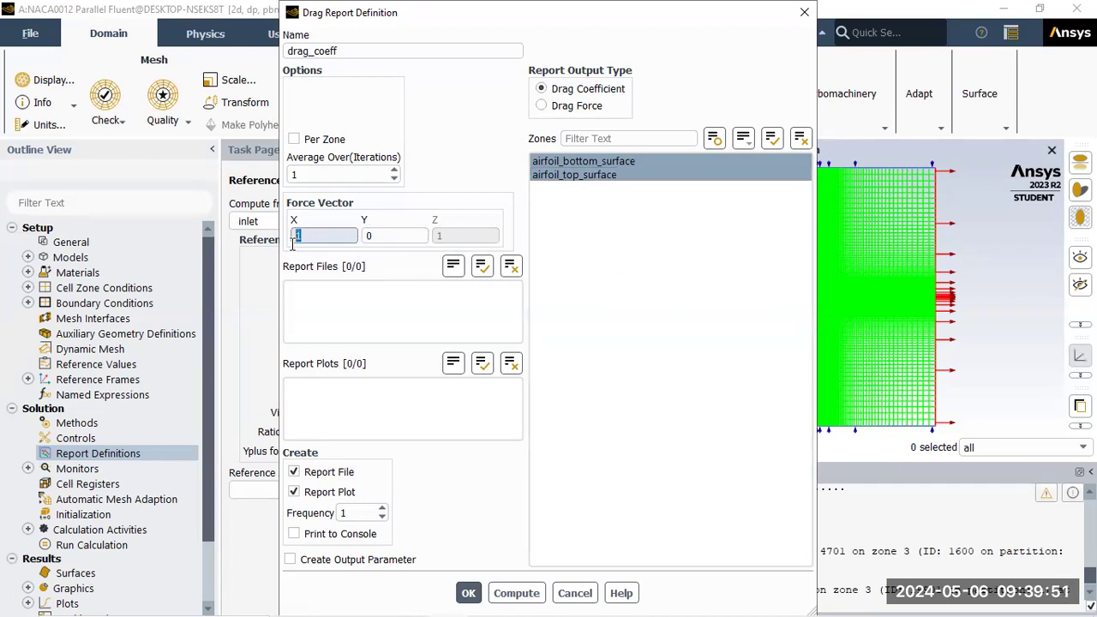
{"action": "left_click_drag", "start_coordinate": [292, 238], "coordinate": [305, 243]}
{"action": "left_click_drag", "start_coordinate": [379, 237], "coordinate": [356, 237]}
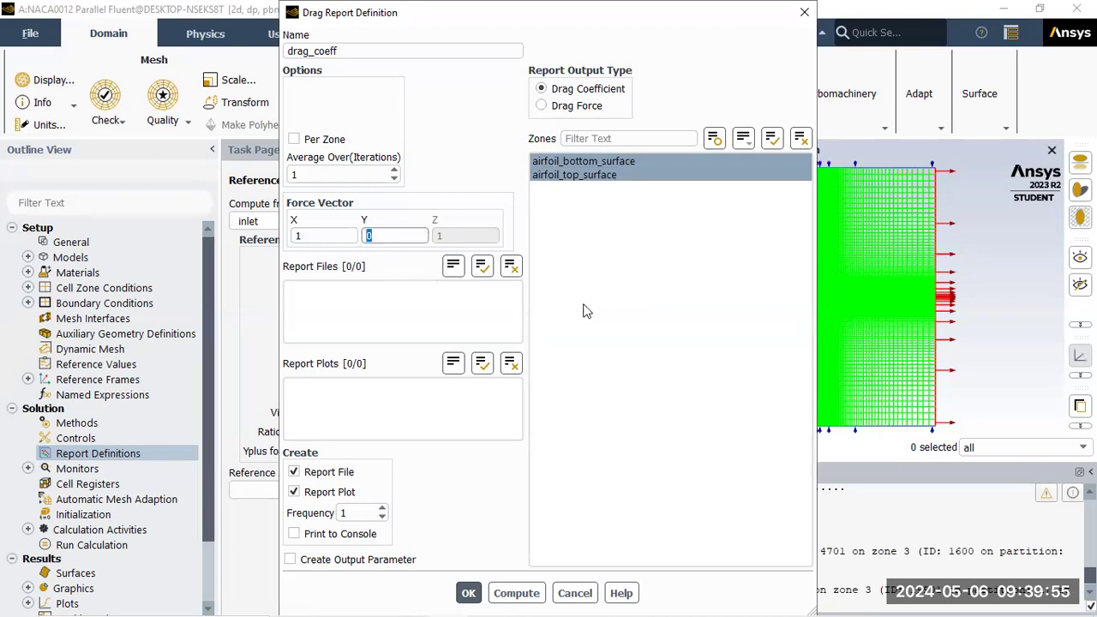
{"action": "left_click", "coordinate": [311, 535]}
{"action": "left_click", "coordinate": [469, 593]}
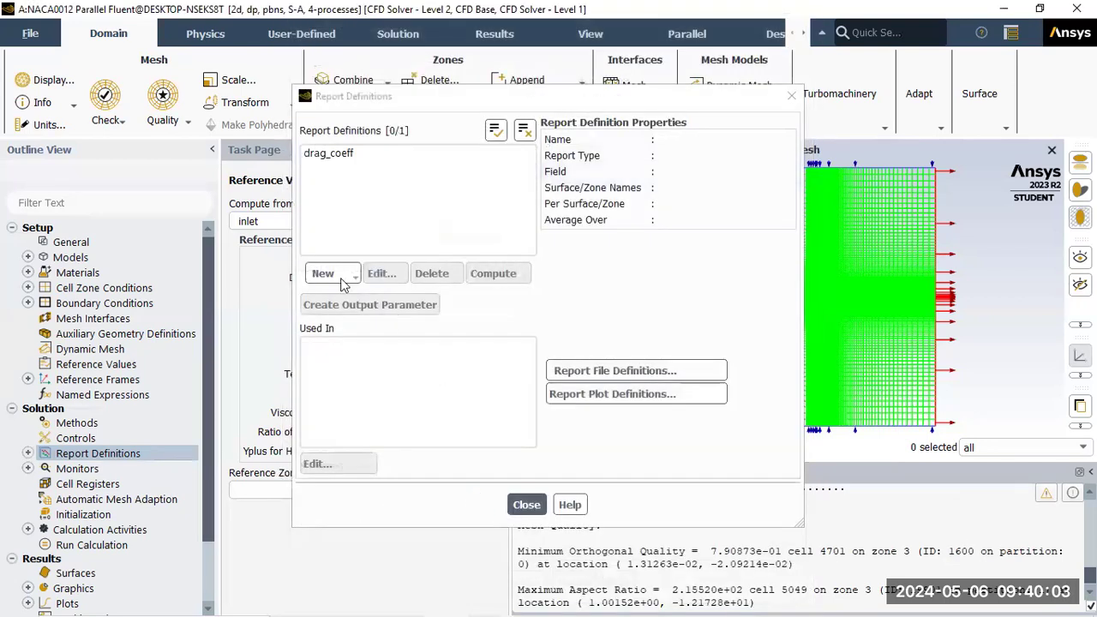
Create a lift coefficient report definition named lift_coeff covering both airfoil_bottom_surface and airfoil_top_surface.
{"action": "left_click", "coordinate": [343, 280]}
{"action": "mouse_move", "coordinate": [368, 331]}
{"action": "left_click", "coordinate": [445, 351]}
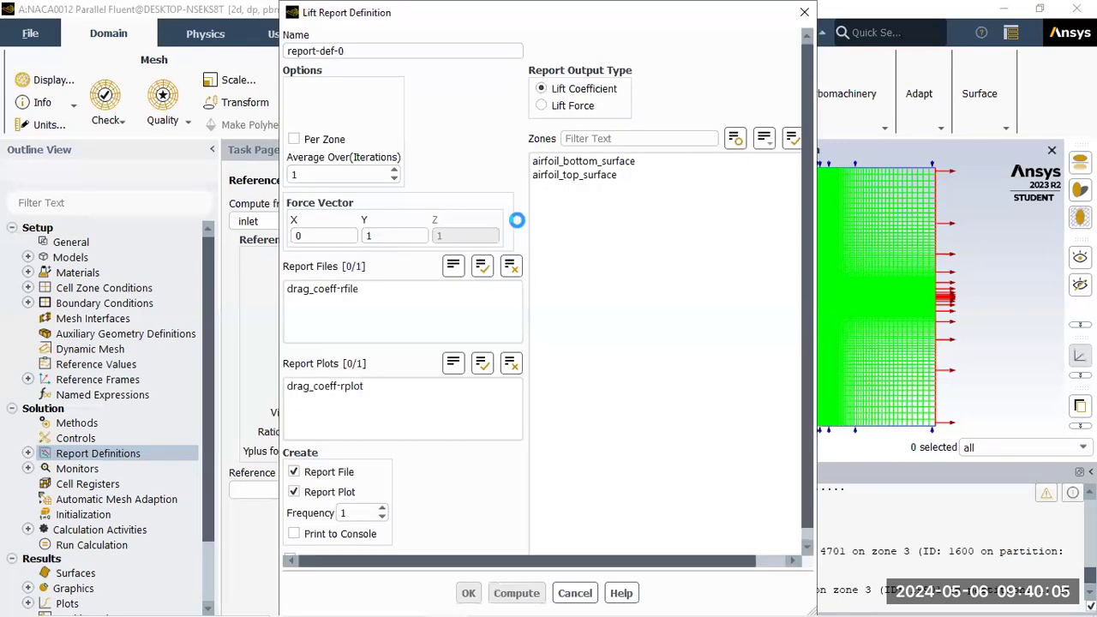
{"action": "left_click_drag", "start_coordinate": [417, 50], "coordinate": [276, 51]}
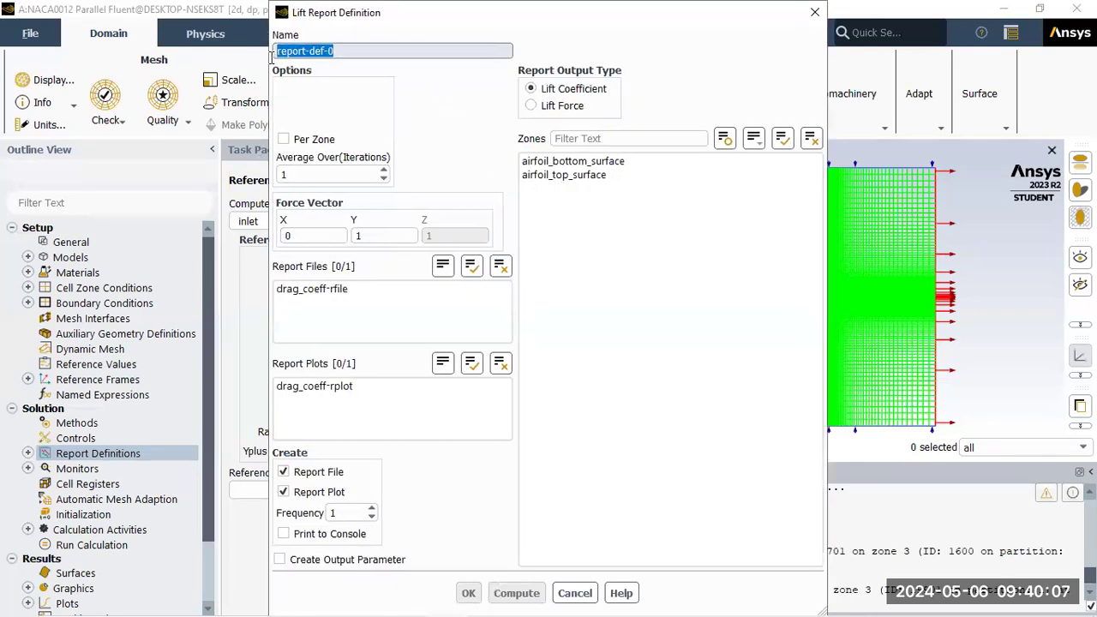
{"action": "key", "text": "BackSpace"}
{"action": "type", "text": "lift_coeff"}
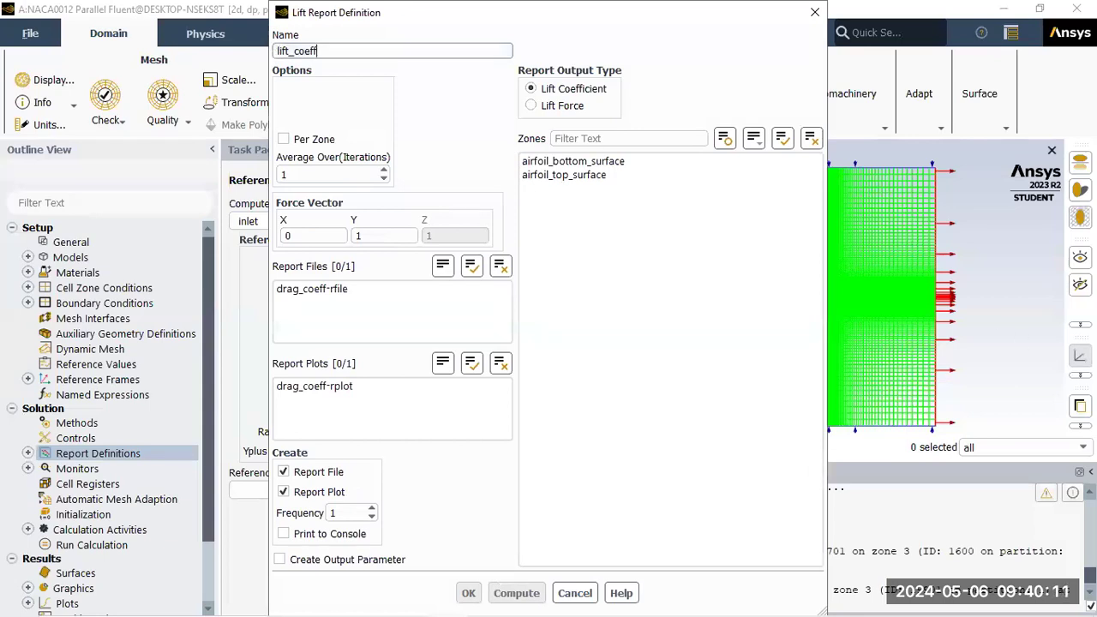
{"action": "left_click", "coordinate": [570, 161]}
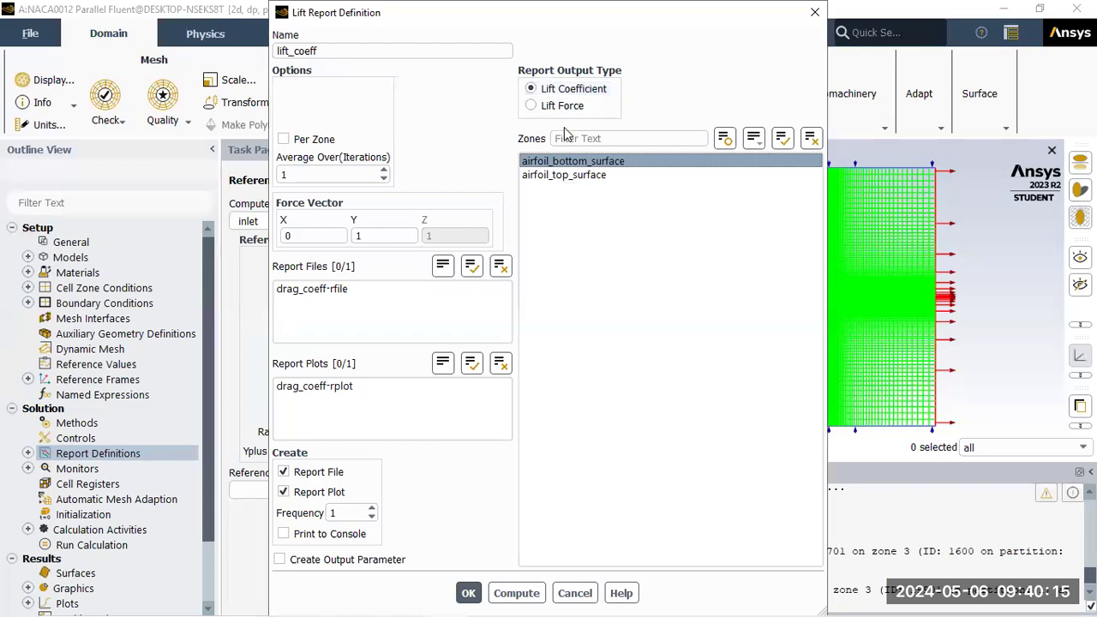
{"action": "left_click", "coordinate": [782, 139]}
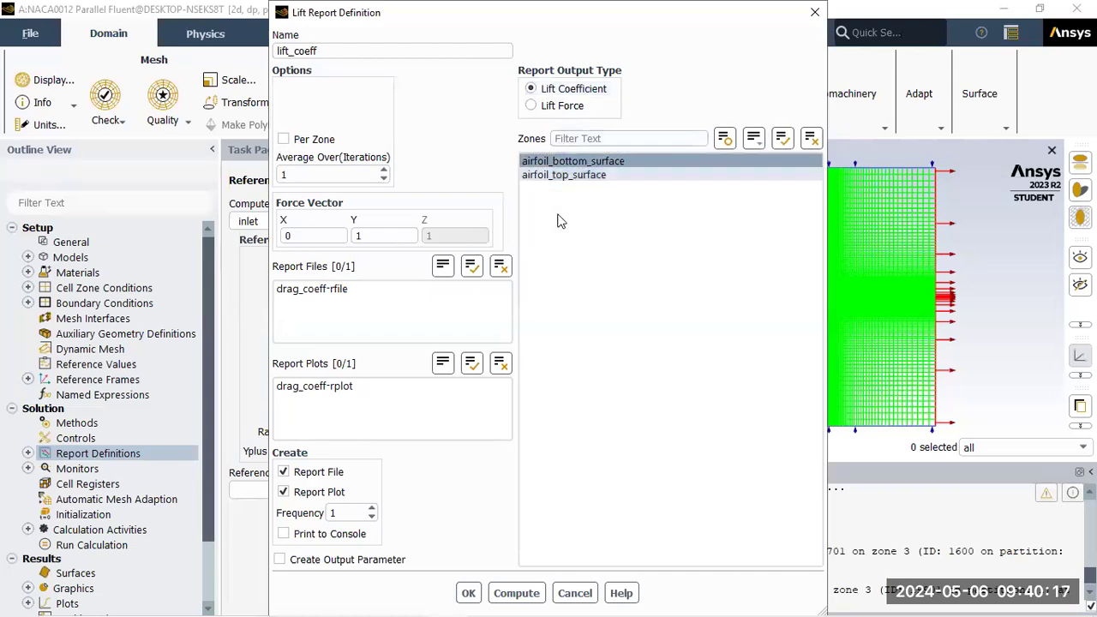
Enable Print to Console for the lift report, keep its force vector at X 0 and Y 1, and save it.
{"action": "left_click", "coordinate": [314, 534]}
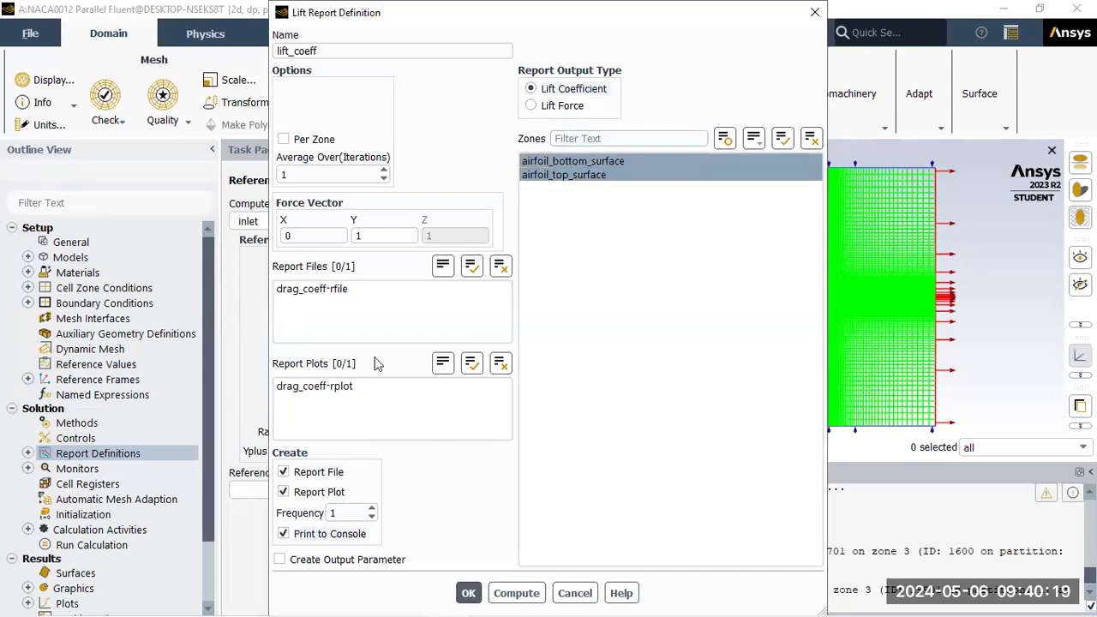
{"action": "double_click", "coordinate": [341, 237]}
{"action": "left_click", "coordinate": [388, 237]}
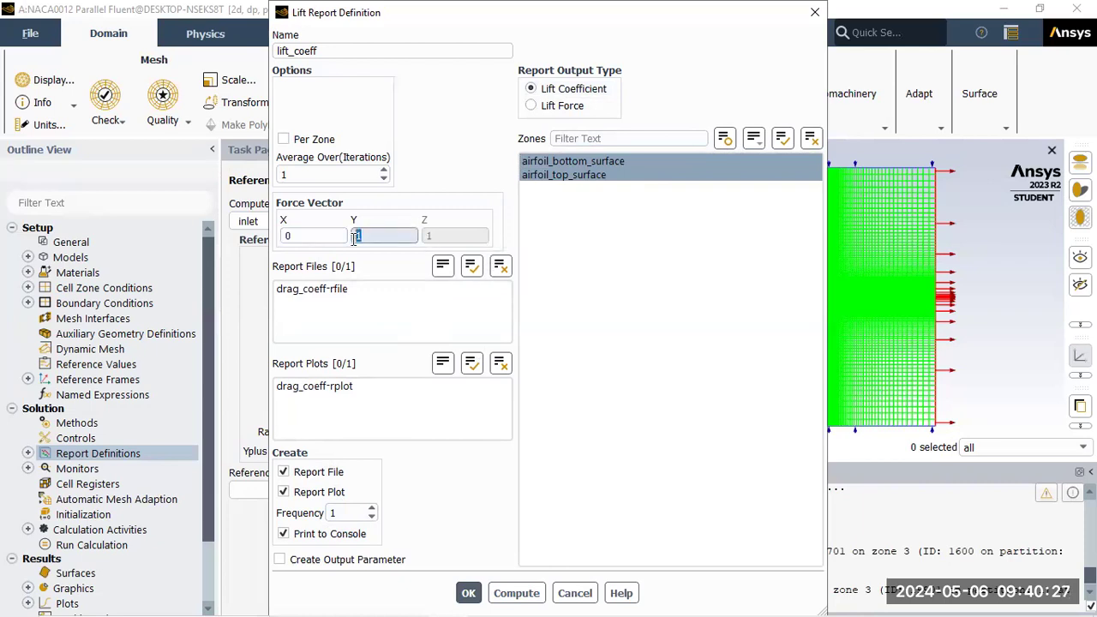
{"action": "left_click", "coordinate": [291, 237]}
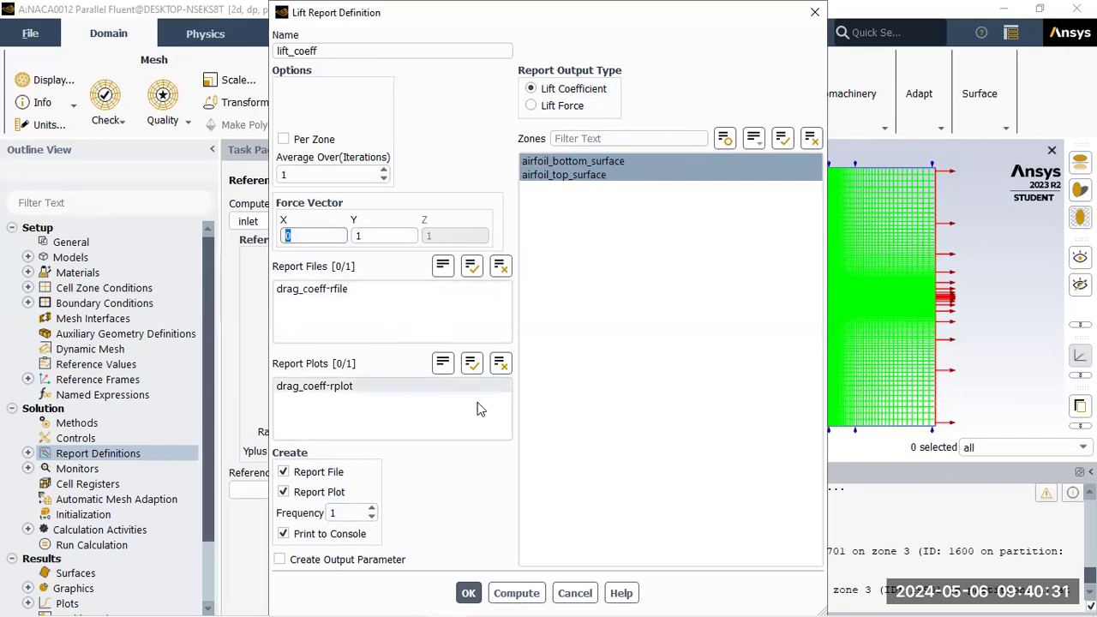
{"action": "left_click", "coordinate": [468, 593]}
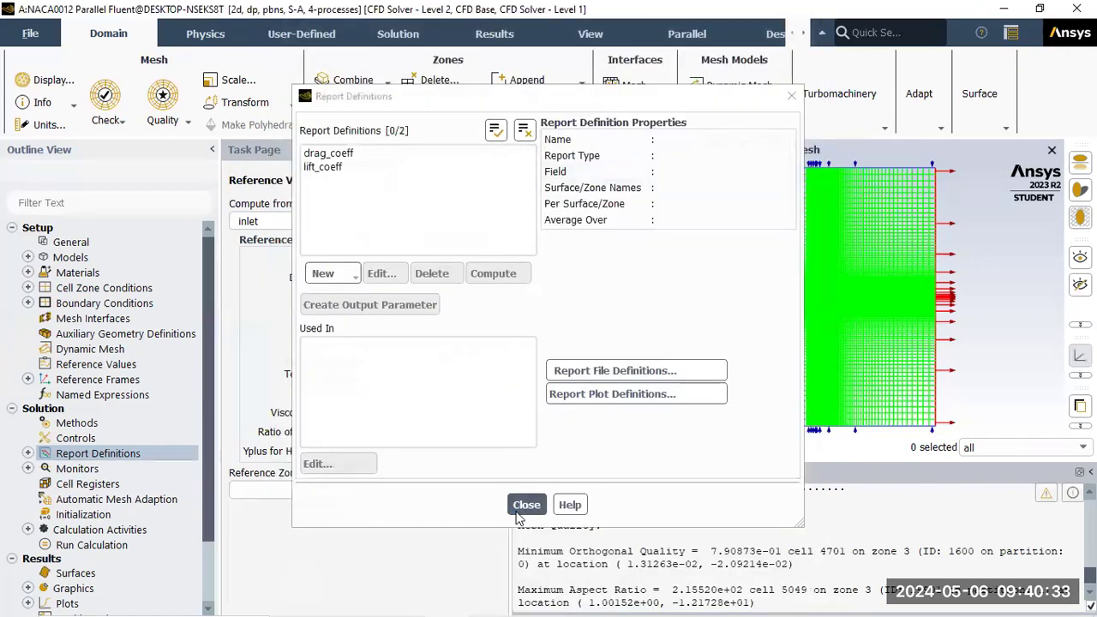
{"action": "left_click", "coordinate": [524, 506]}
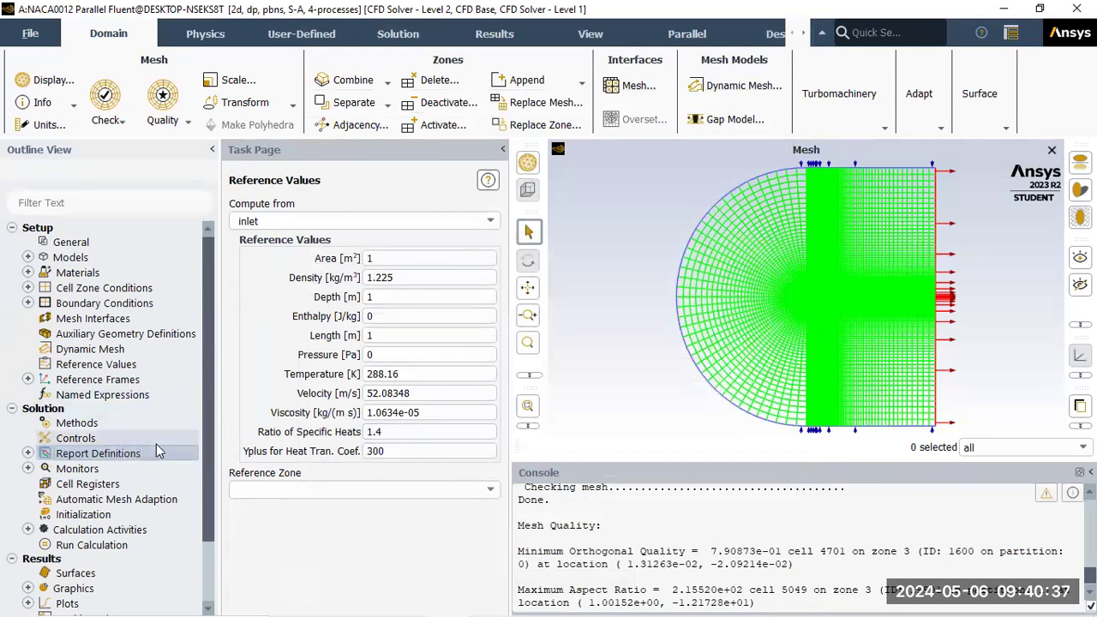
Disable the convergence checks for the continuity, x-velocity, y-velocity and nut residuals, save, and recheck the residual monitor settings.
{"action": "left_click", "coordinate": [28, 469]}
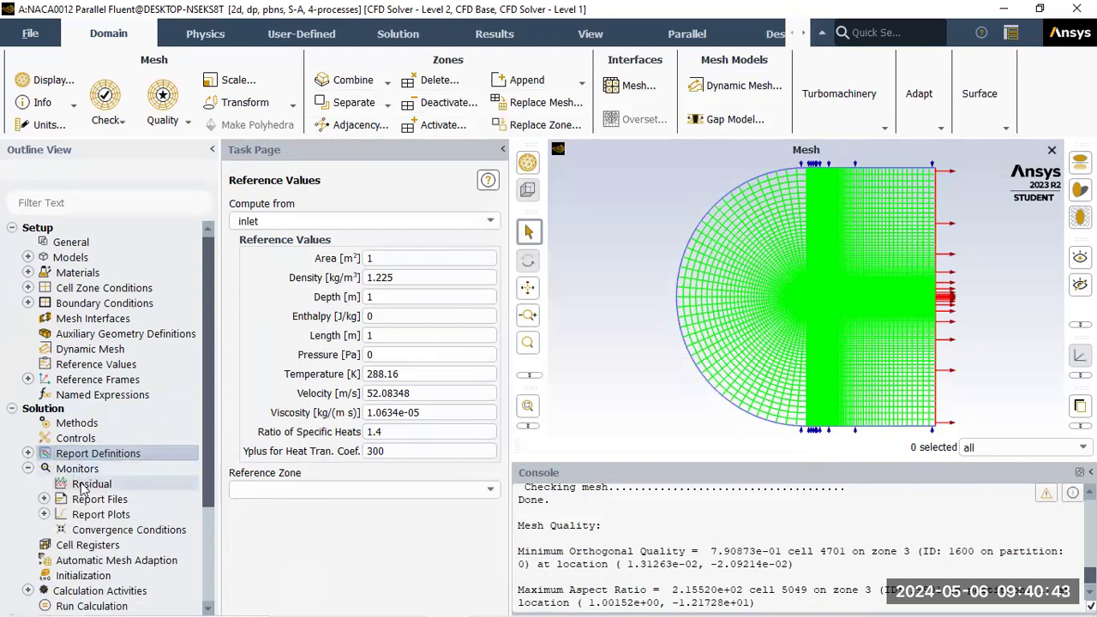
{"action": "double_click", "coordinate": [92, 484]}
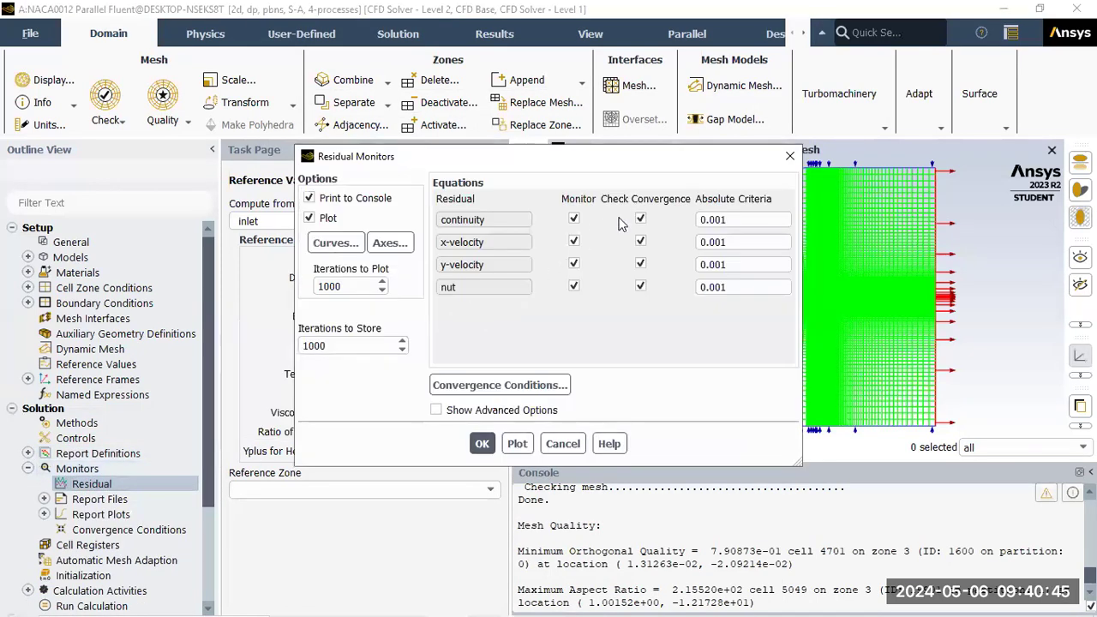
{"action": "left_click", "coordinate": [641, 221]}
{"action": "left_click", "coordinate": [642, 243]}
{"action": "left_click", "coordinate": [641, 265]}
{"action": "left_click", "coordinate": [642, 289]}
{"action": "left_click", "coordinate": [482, 445]}
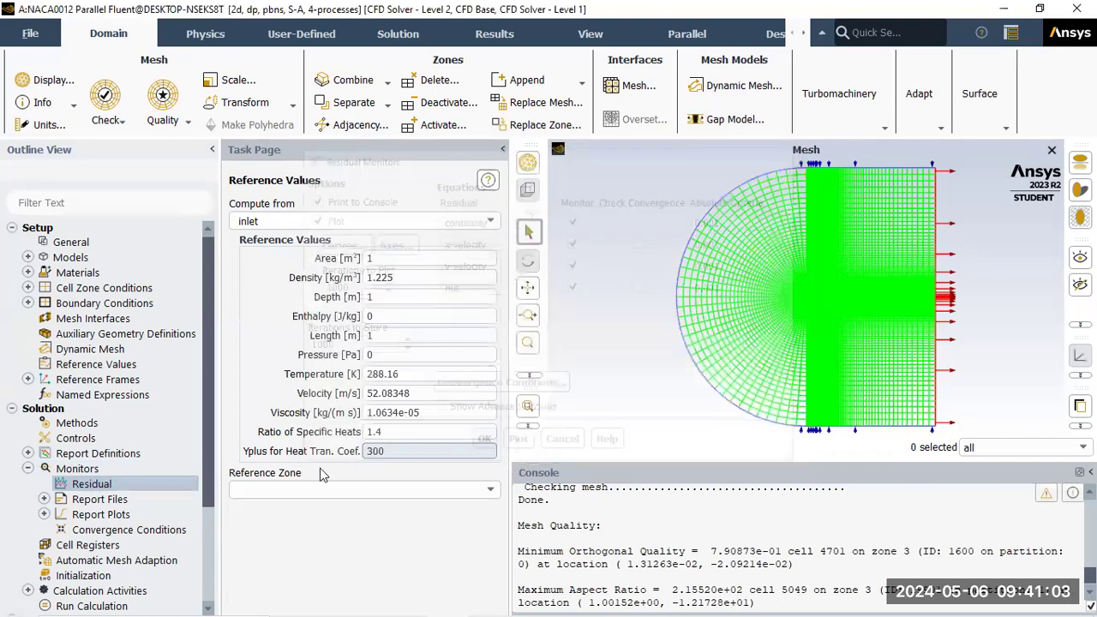
{"action": "double_click", "coordinate": [65, 485]}
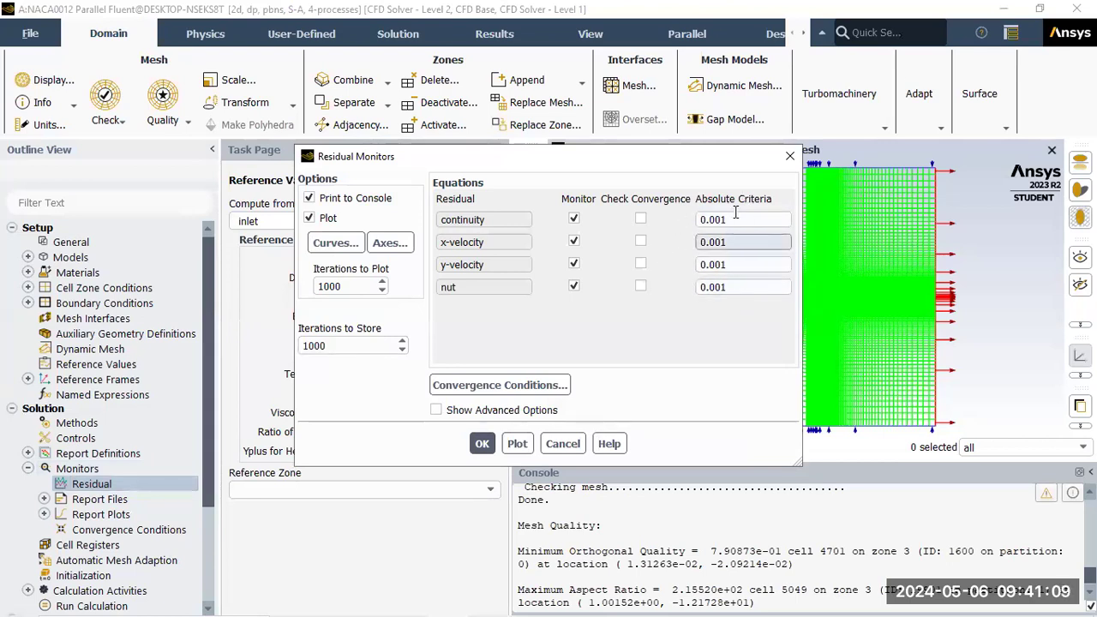
{"action": "left_click", "coordinate": [790, 157]}
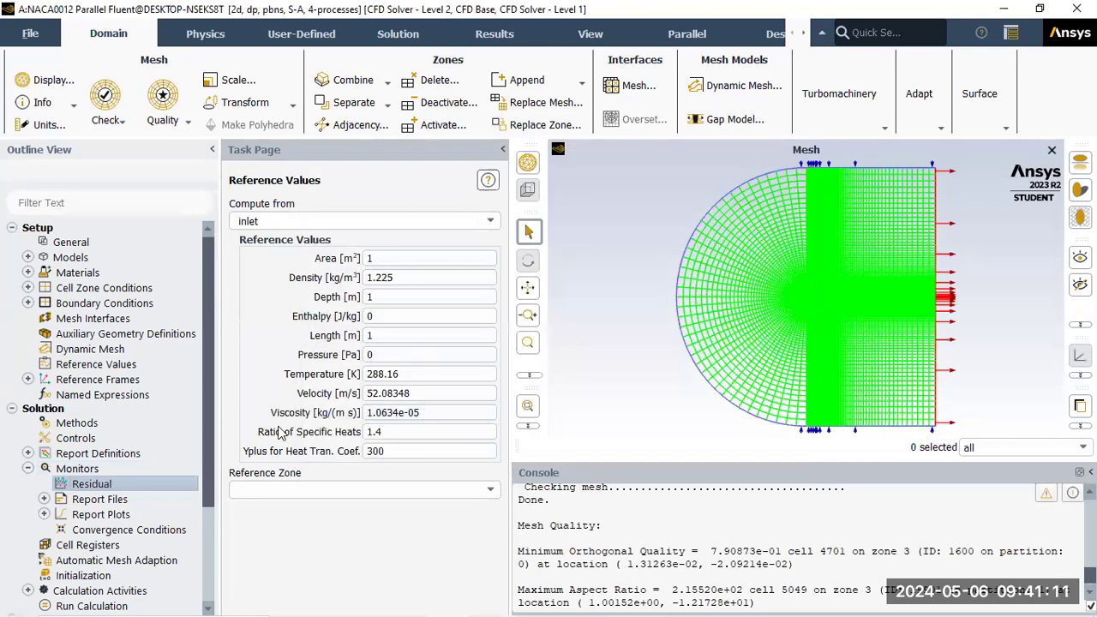
Initialize the solution with the Hybrid Initialization method.
{"action": "left_click_drag", "start_coordinate": [211, 339], "coordinate": [212, 413]}
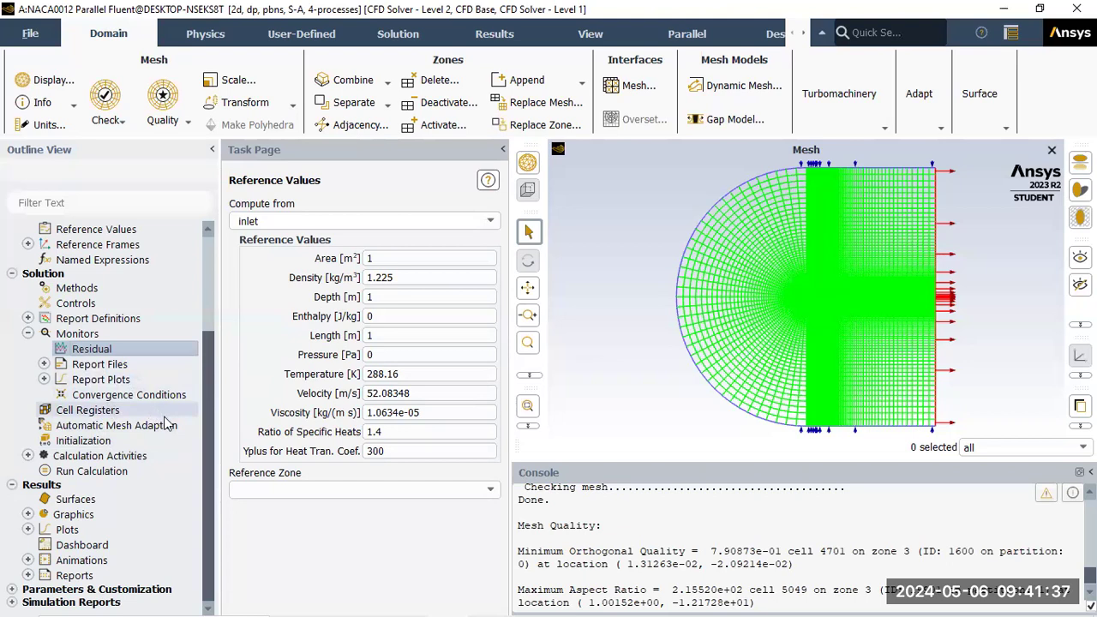
{"action": "left_click", "coordinate": [153, 442]}
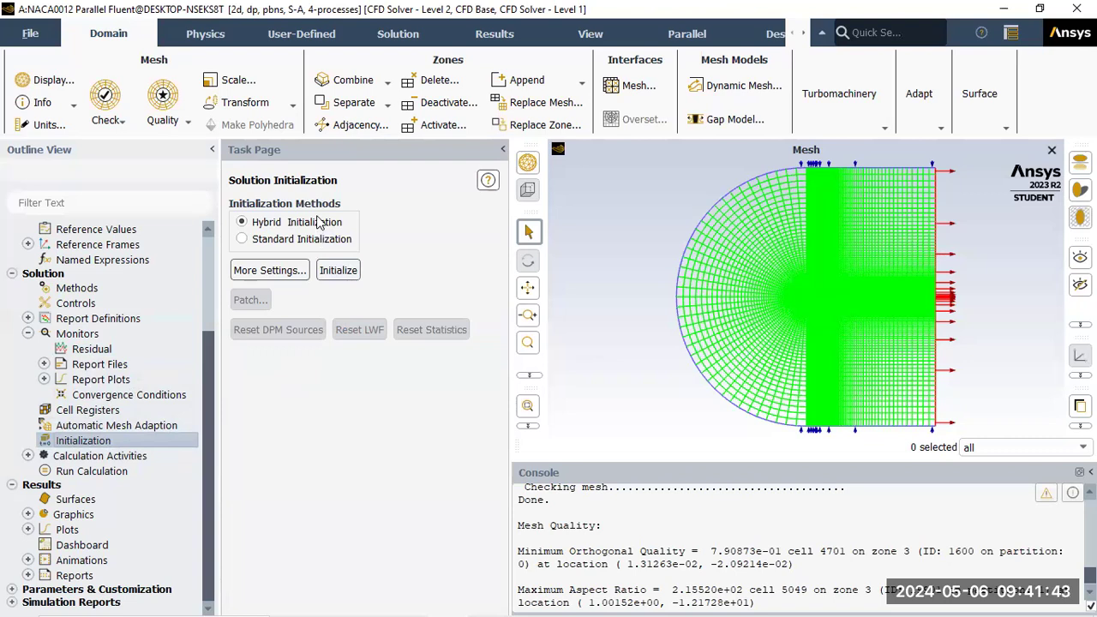
{"action": "left_click", "coordinate": [325, 242]}
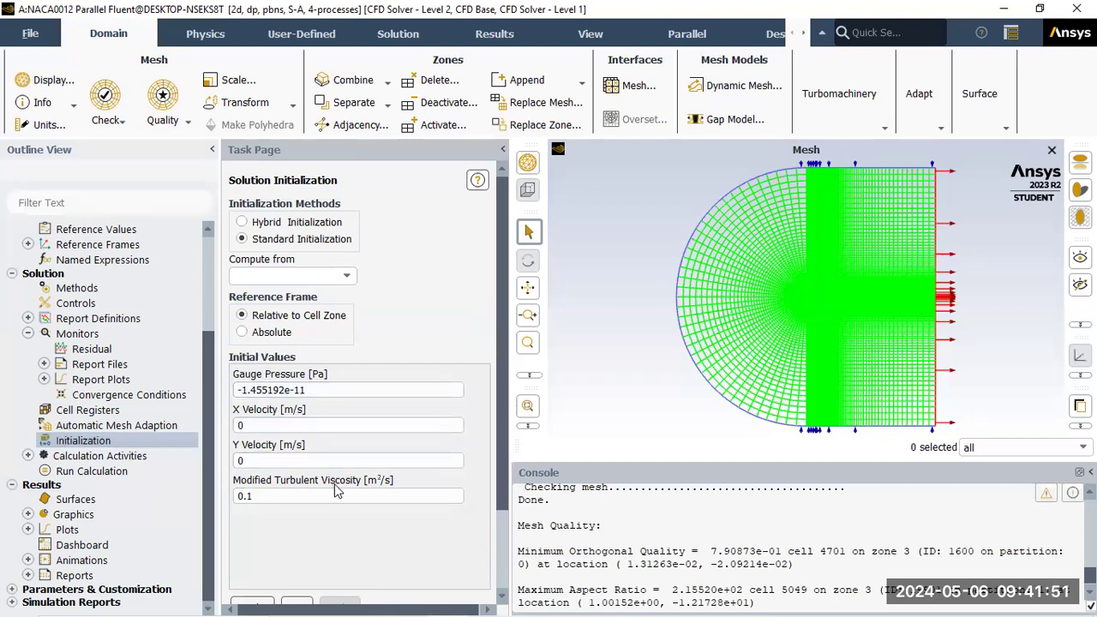
{"action": "left_click", "coordinate": [288, 220]}
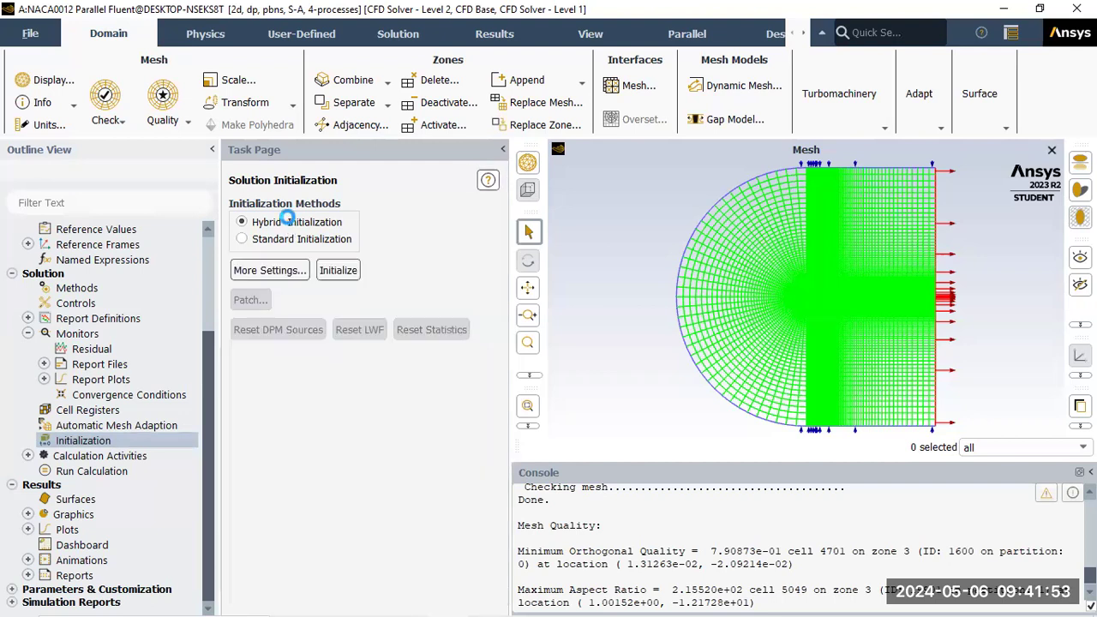
{"action": "left_click", "coordinate": [337, 269]}
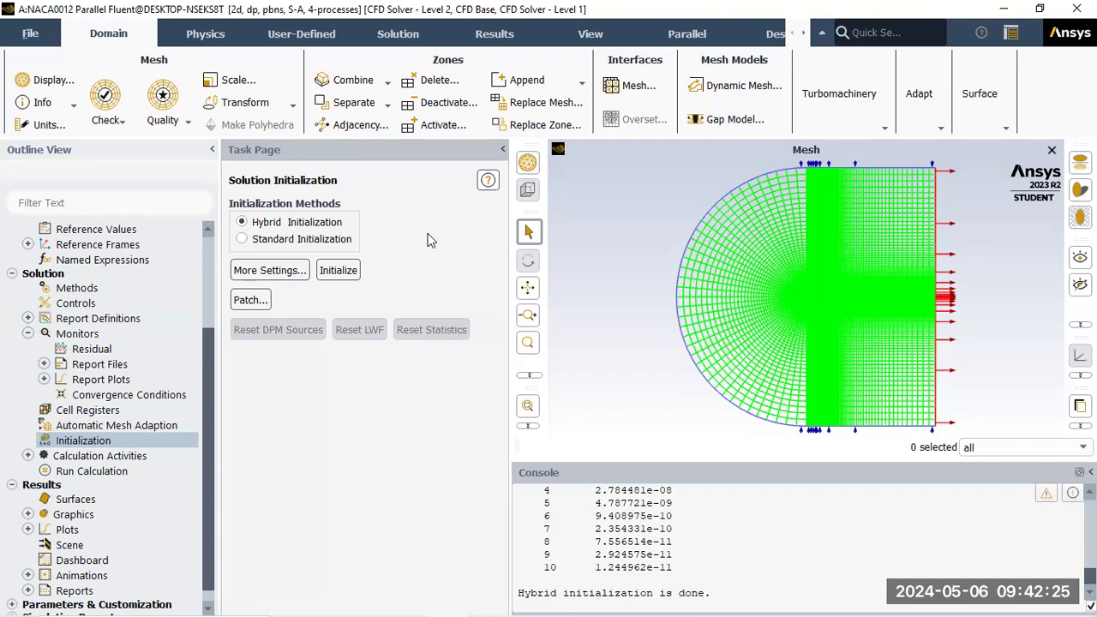
{"action": "left_click", "coordinate": [721, 595]}
Start the calculation with 500 iterations, and display the drag_coeff plot followed by the Scaled Residuals plot.
{"action": "left_click", "coordinate": [112, 472]}
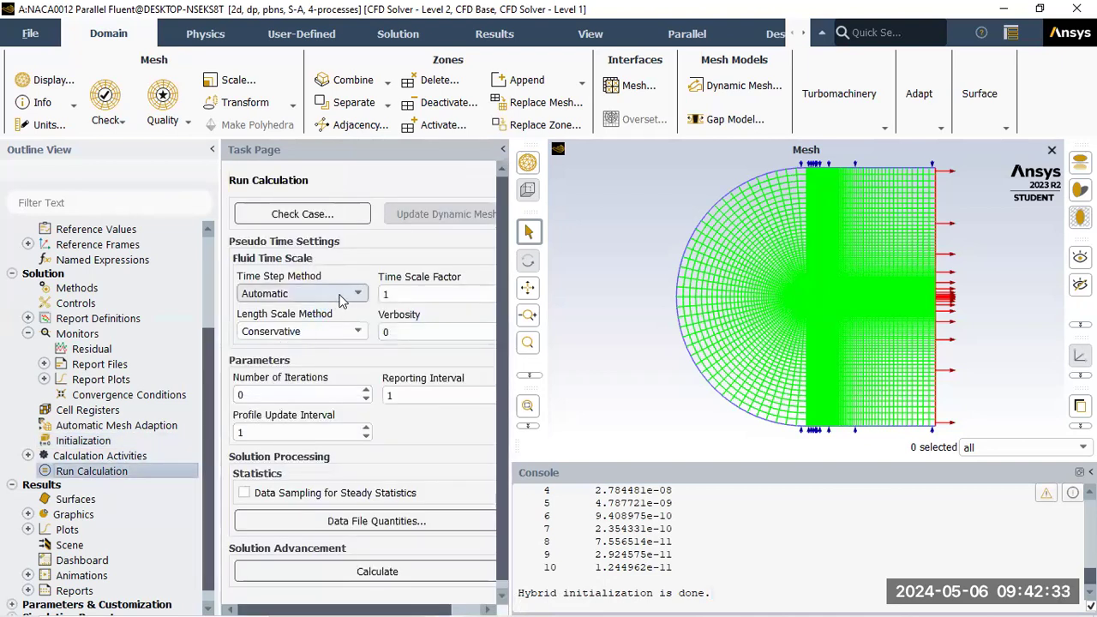
{"action": "double_click", "coordinate": [319, 393]}
{"action": "type", "text": "500"}
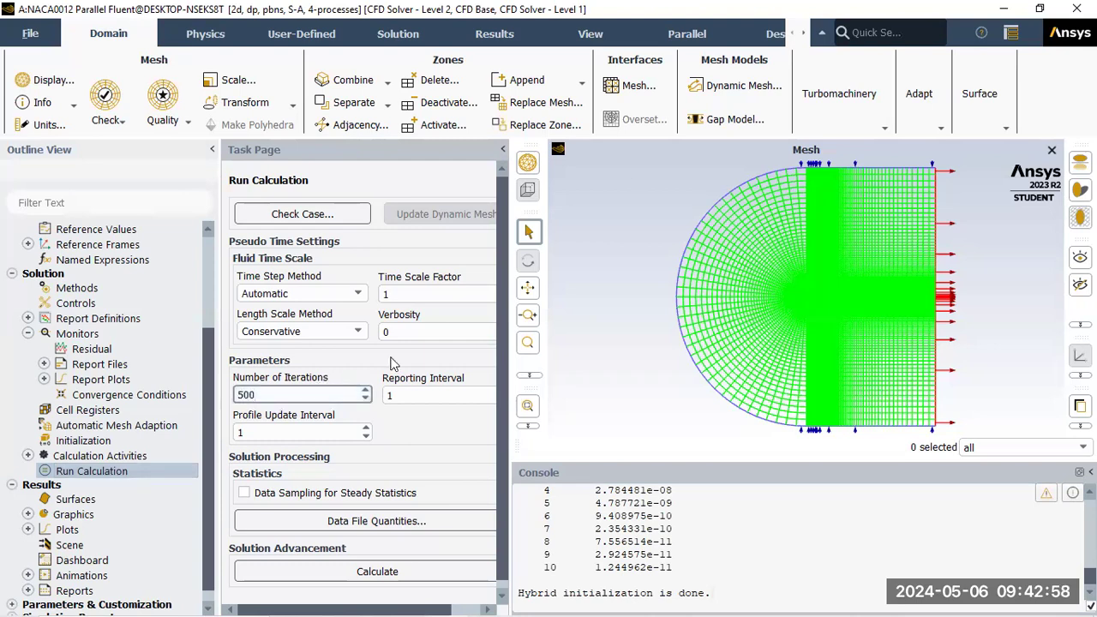
{"action": "left_click", "coordinate": [379, 571]}
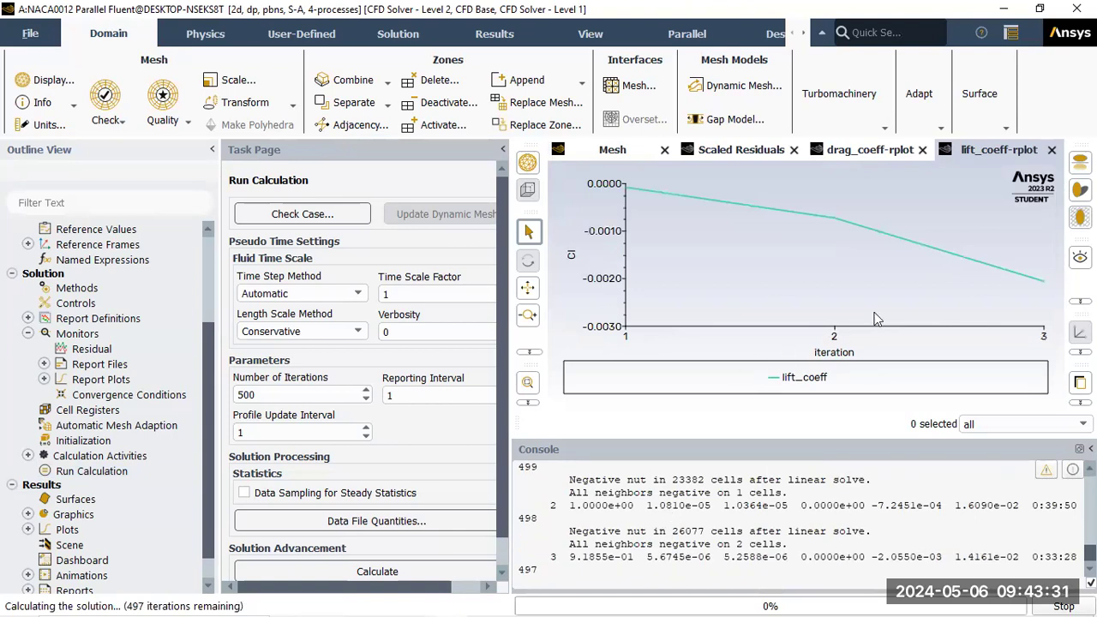
{"action": "left_click", "coordinate": [879, 153]}
{"action": "left_click", "coordinate": [759, 150]}
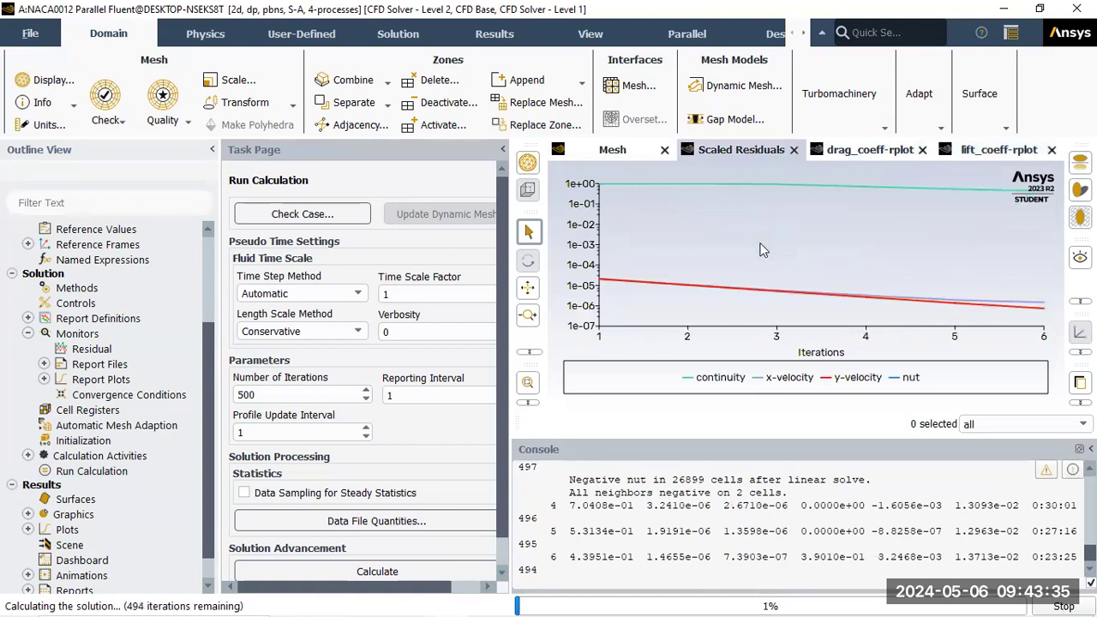